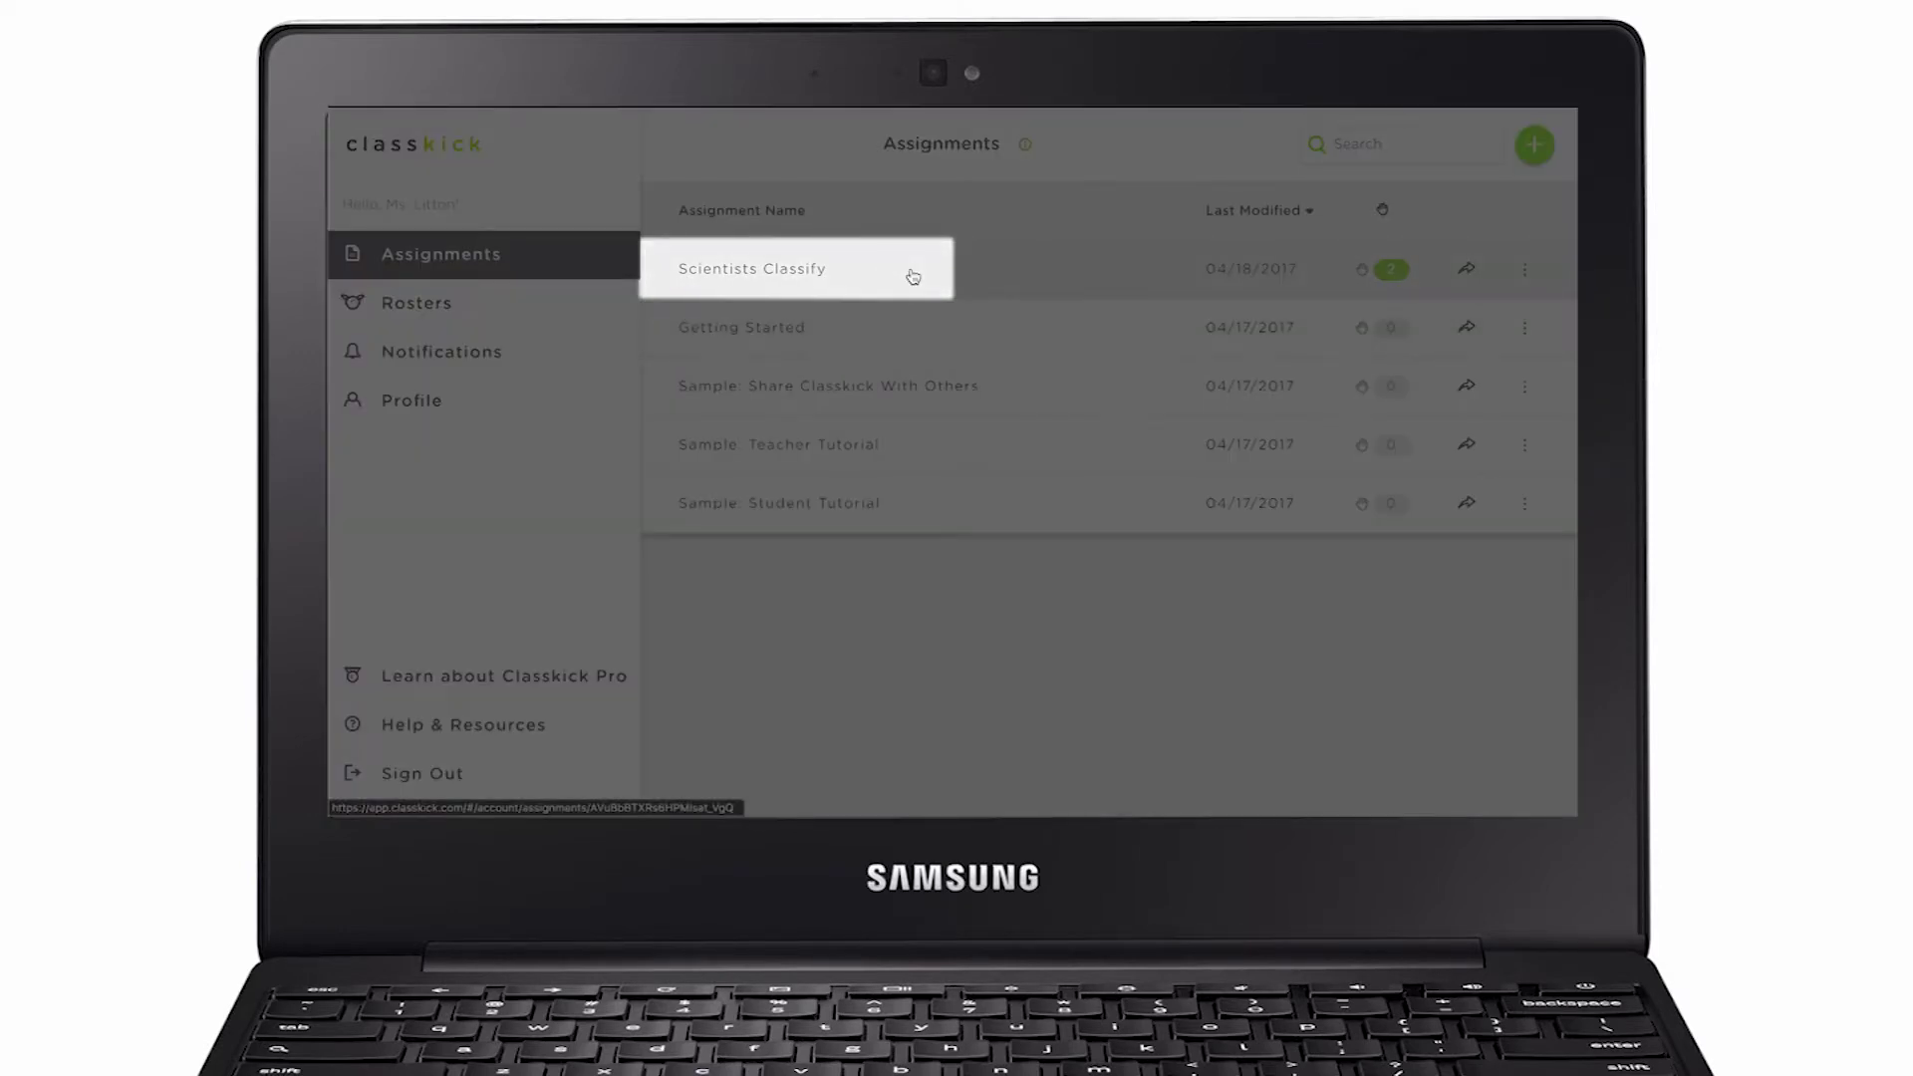
Open the Scientists Classify assignment from the Assignments list.
{"action": "left_click", "coordinate": [912, 267]}
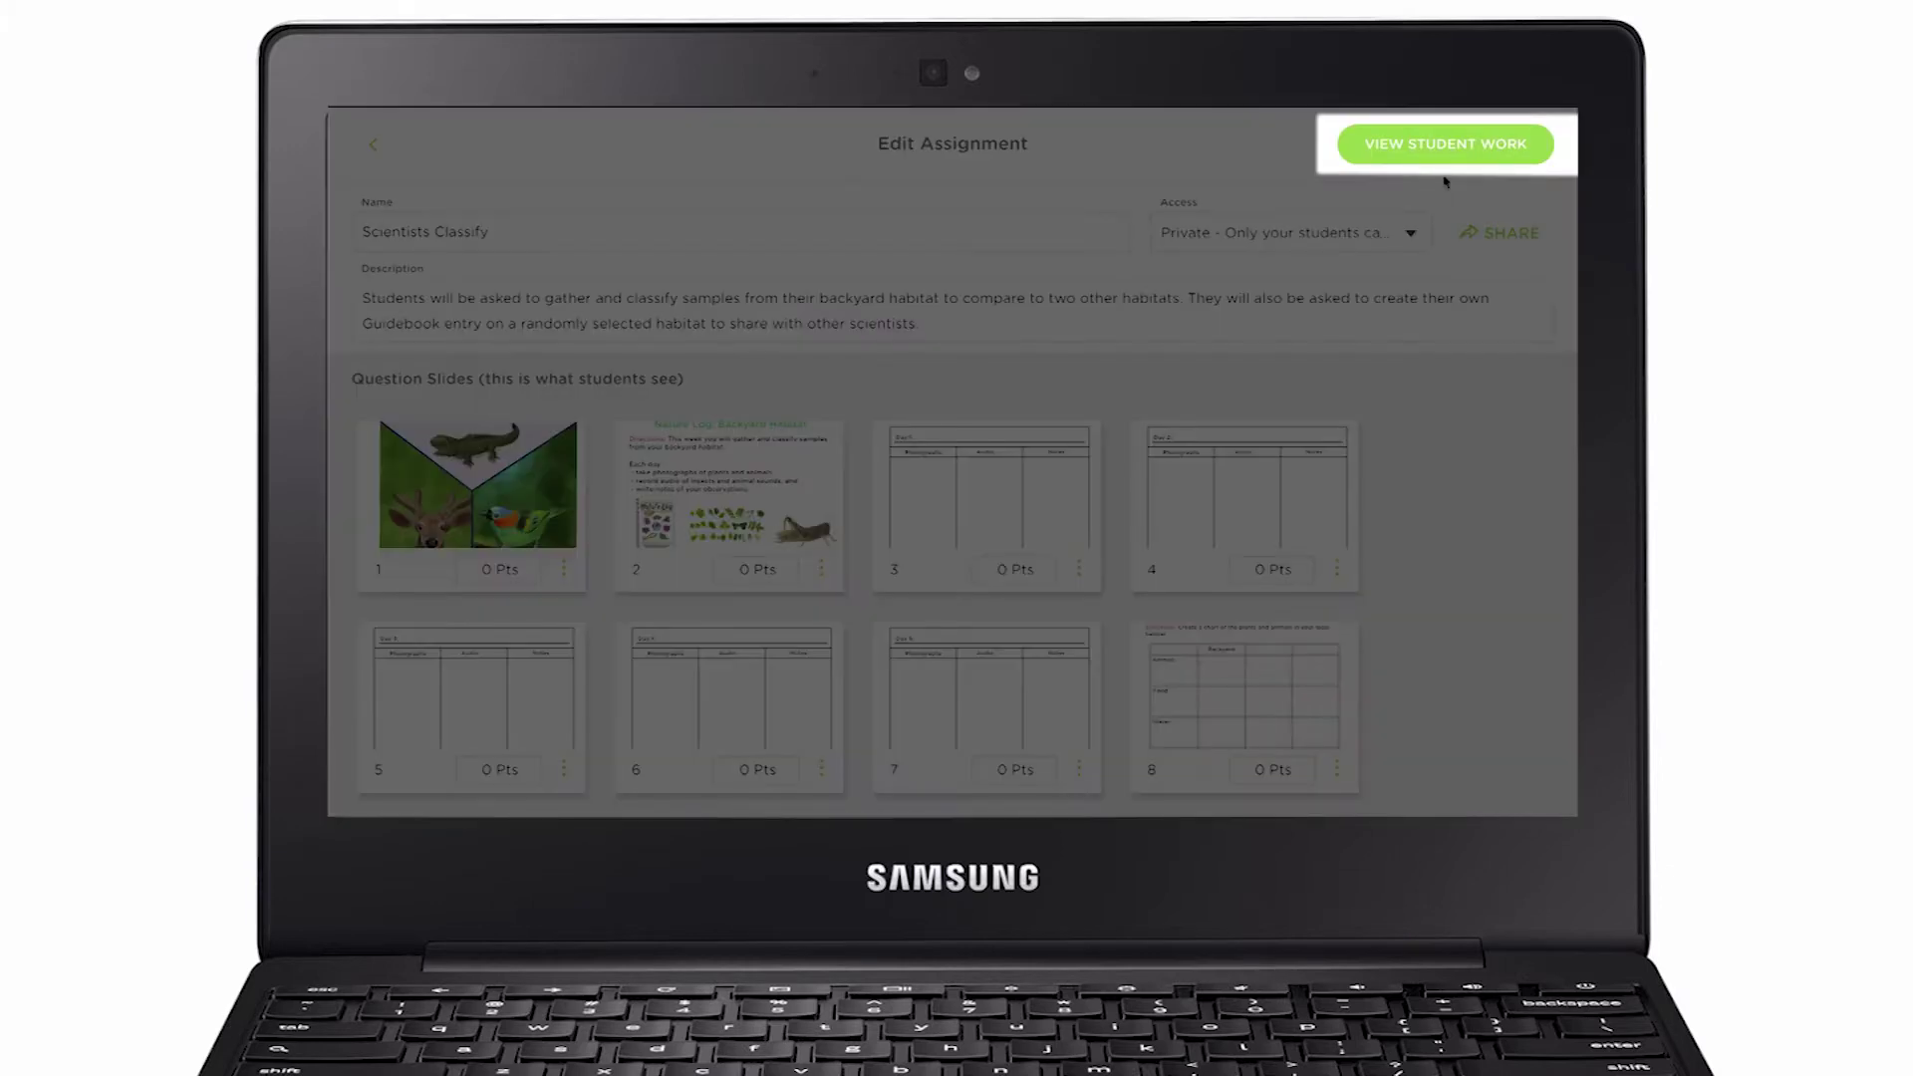
From student work, open Colin's Please Check request on question 3.
{"action": "left_click", "coordinate": [1446, 144]}
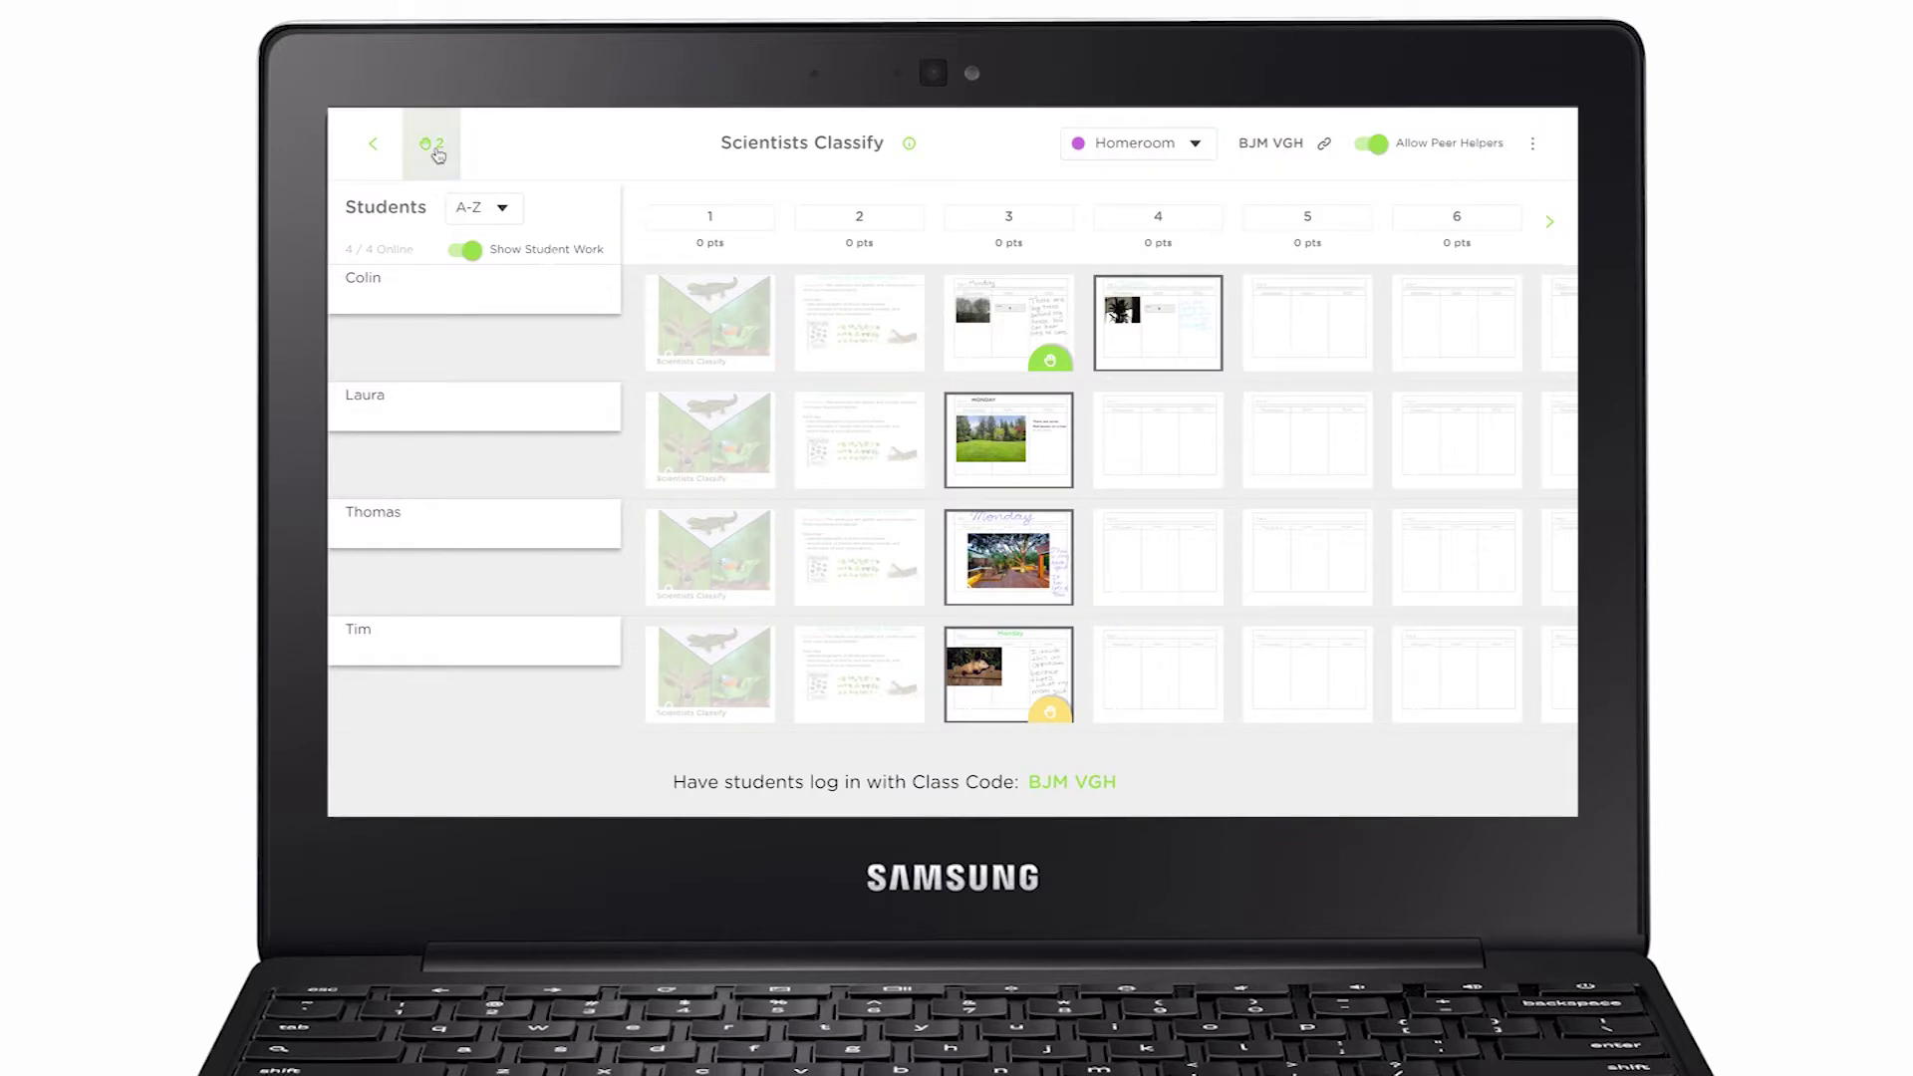
{"action": "left_click", "coordinate": [431, 142]}
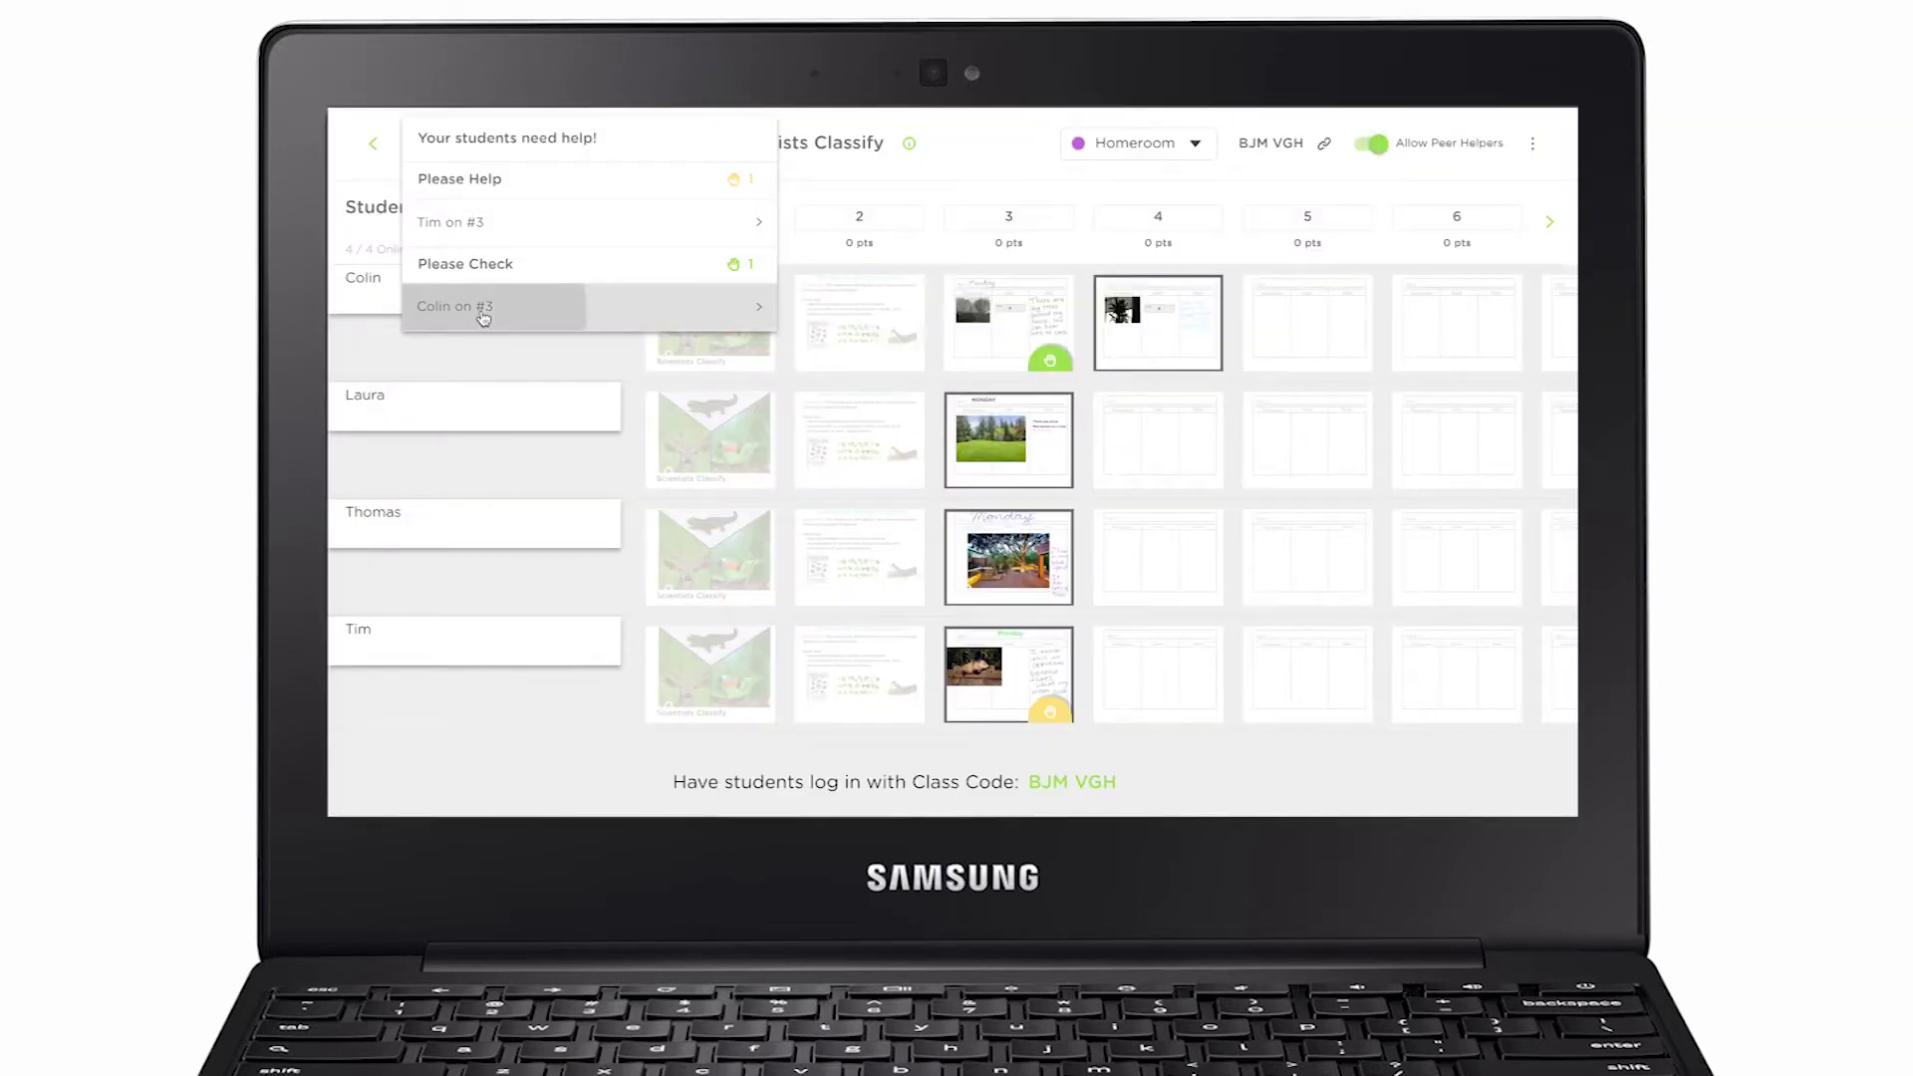
{"action": "left_click", "coordinate": [483, 308]}
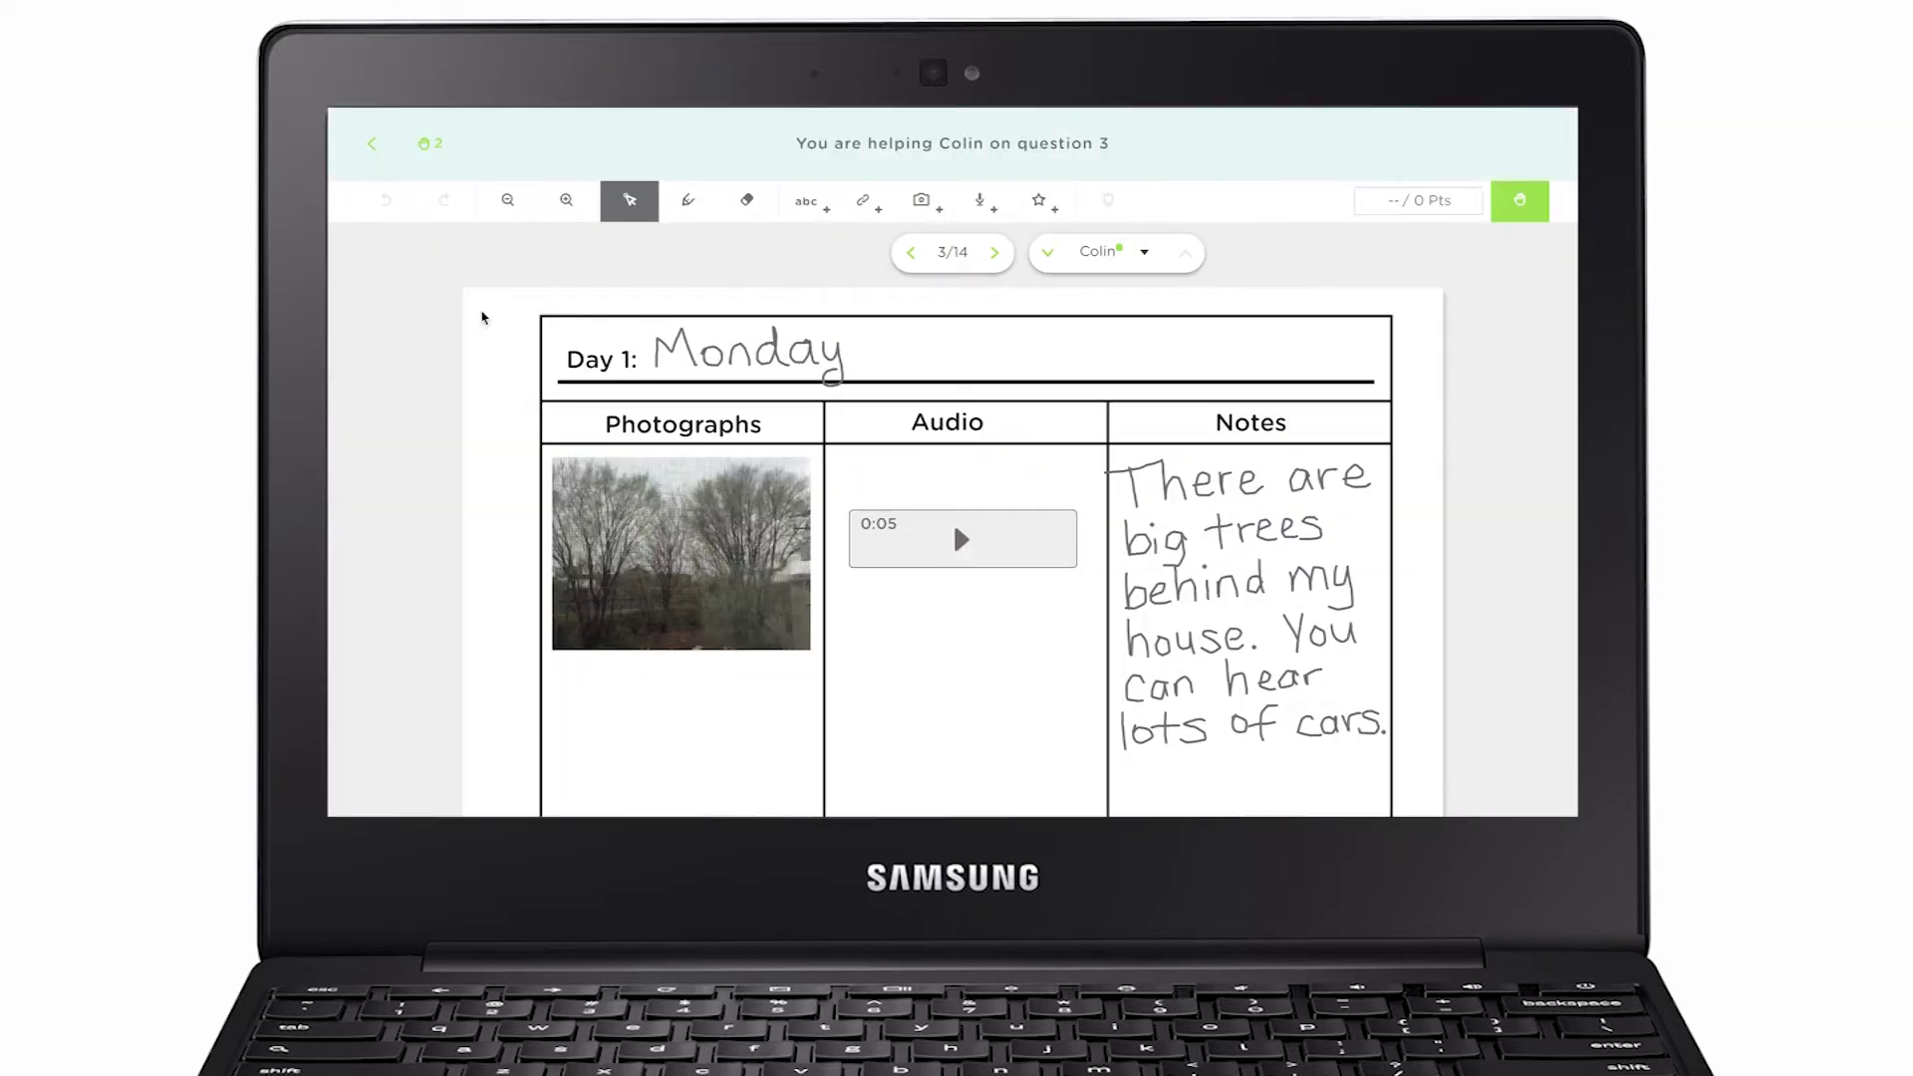
Add a typed comment below Colin's photo asking what kind of trees these might be.
{"action": "left_click", "coordinate": [806, 199]}
{"action": "left_click", "coordinate": [688, 690]}
{"action": "type", "text": "Very interesting. Can you"}
{"action": "type", "text": " tell what"}
{"action": "type", "text": " kind of trees these might be?"}
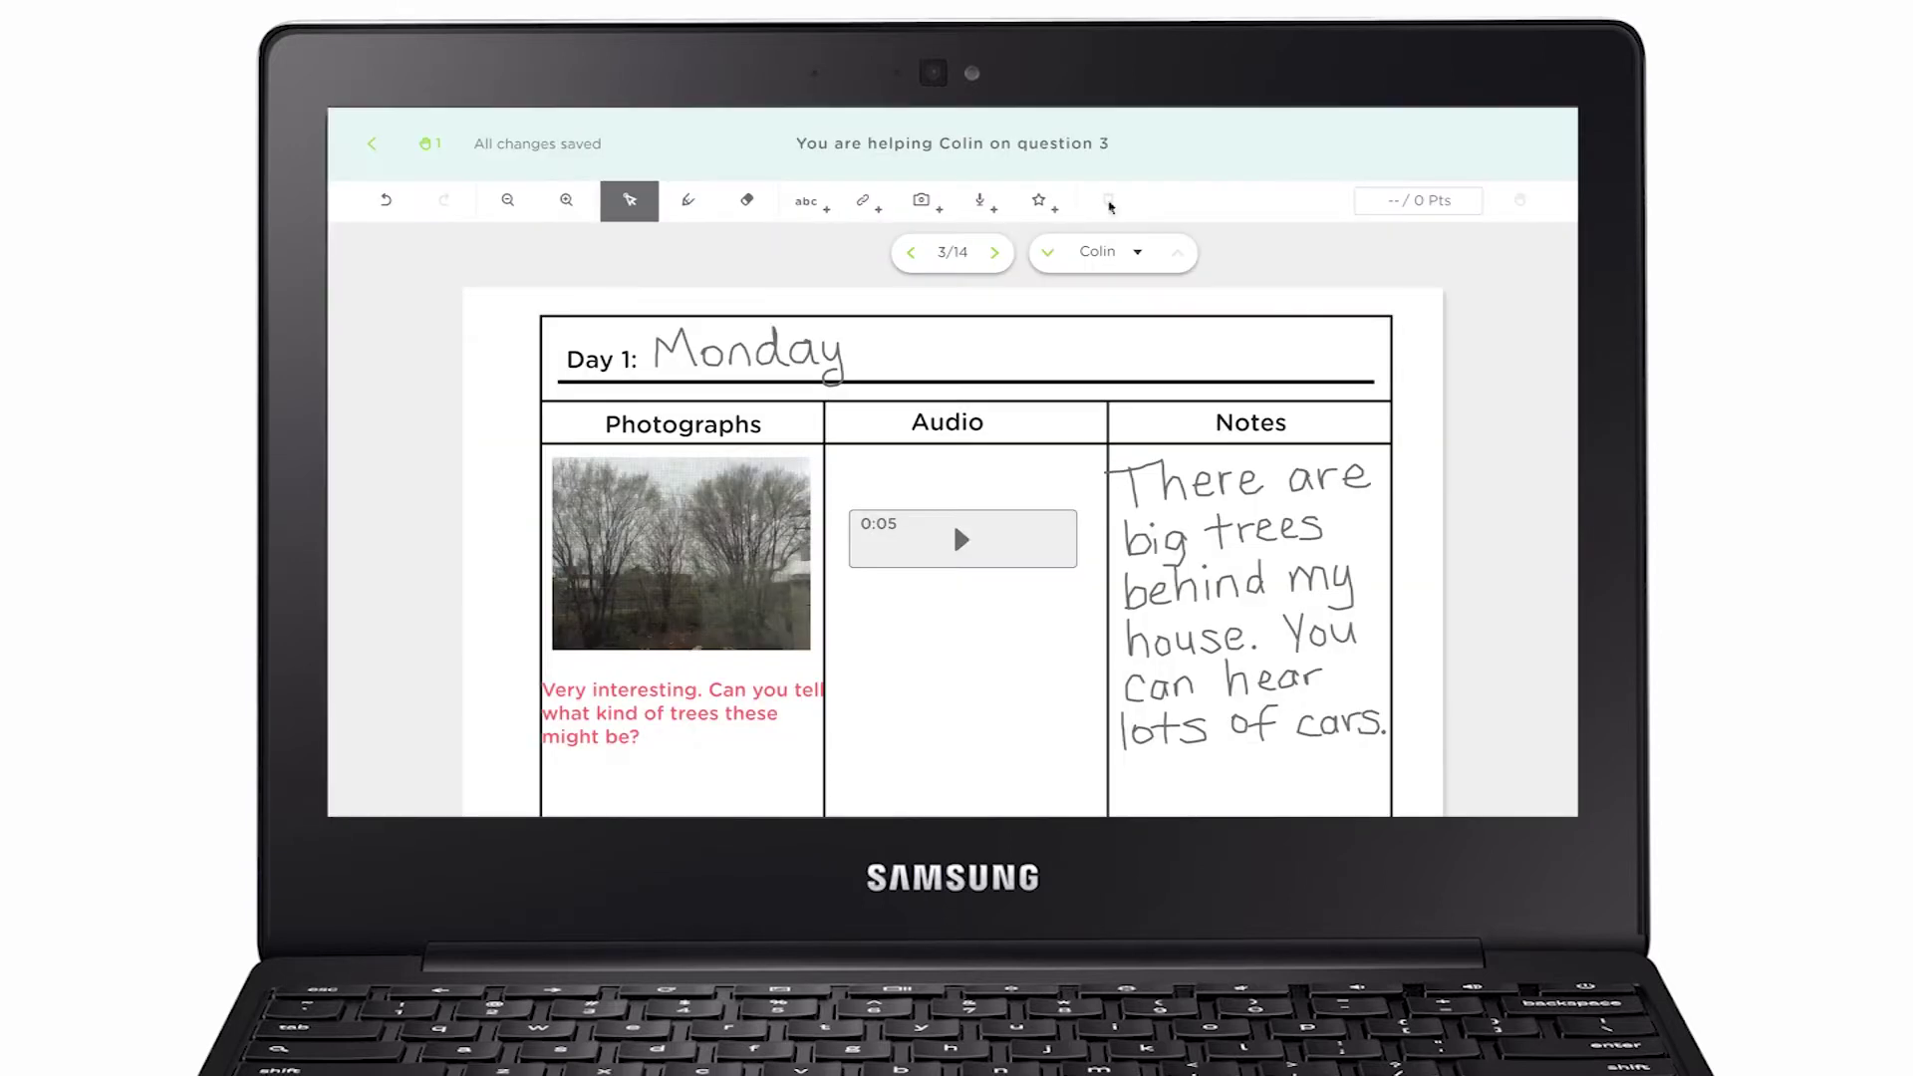
Create a green star sticker worth 1 point asking what Colin's audio clip captured.
{"action": "left_click", "coordinate": [1044, 203]}
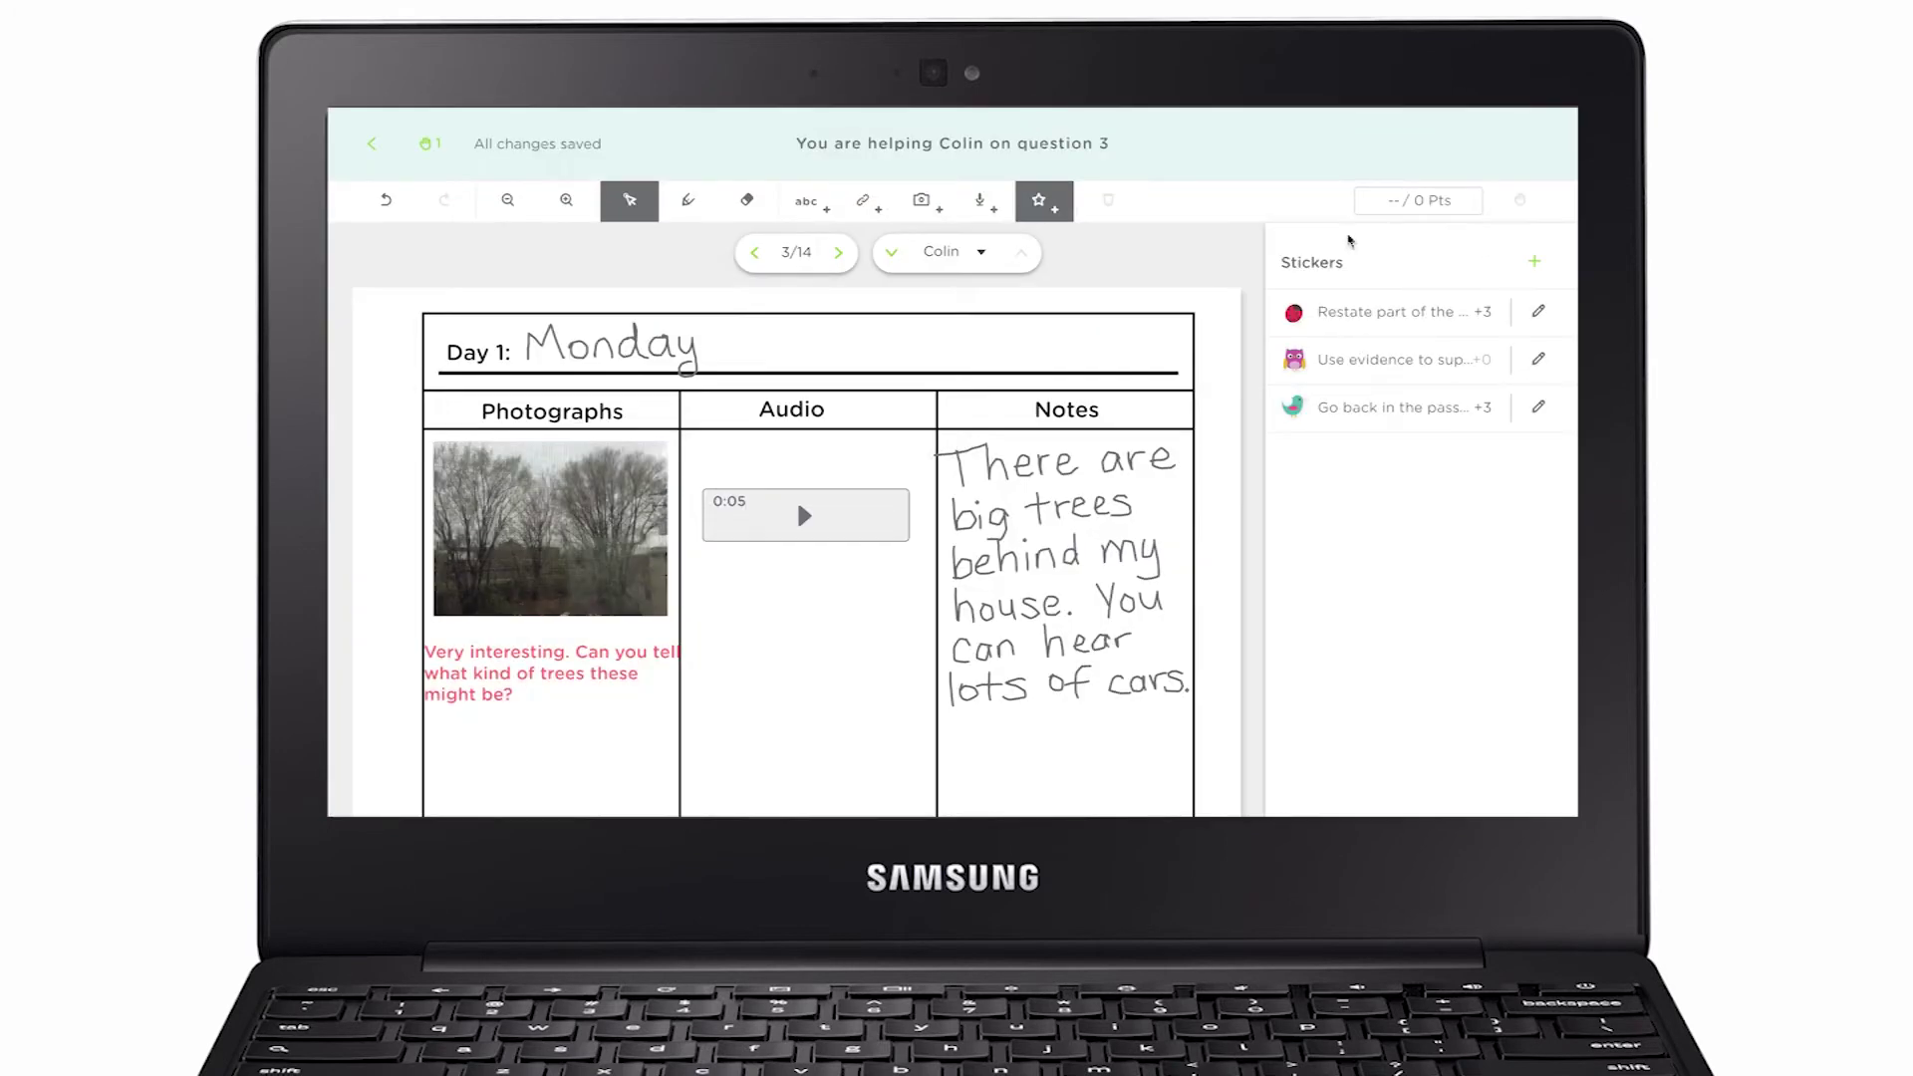
{"action": "left_click", "coordinate": [1534, 261]}
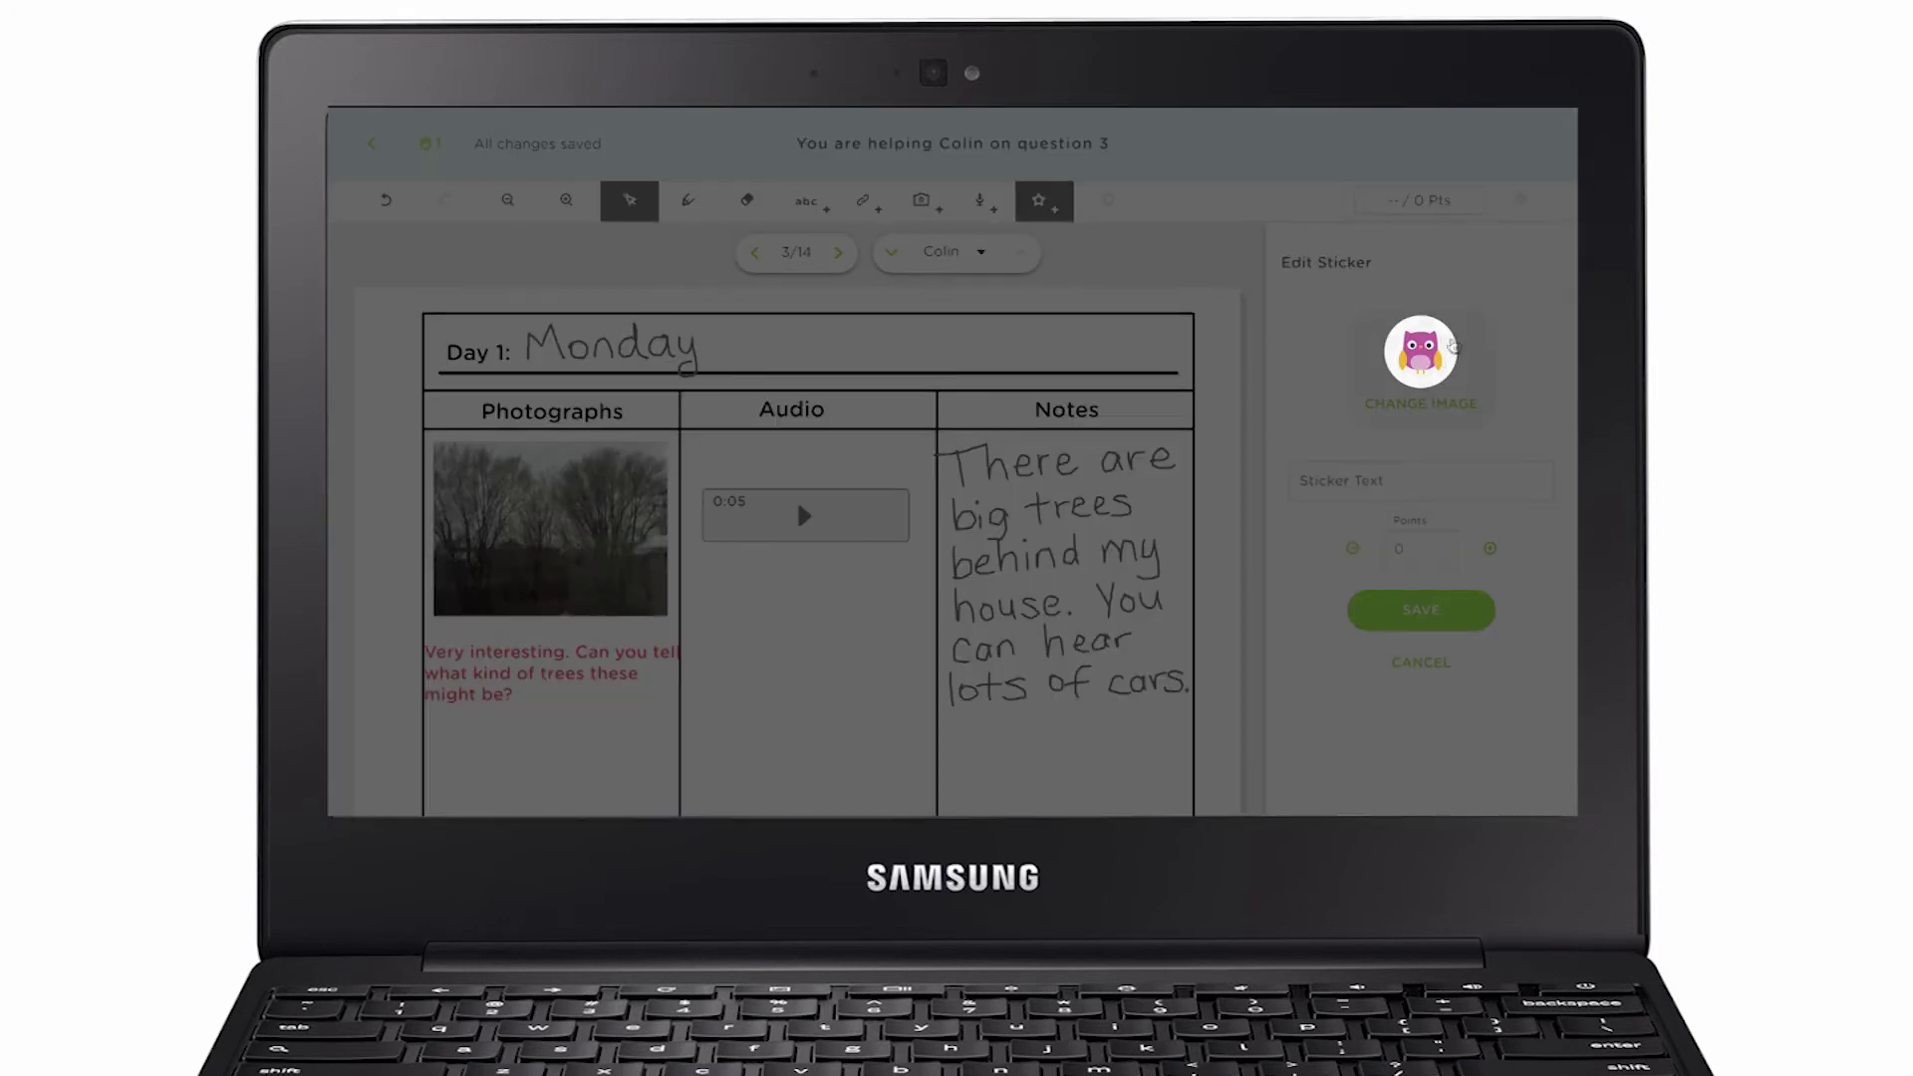
{"action": "left_click", "coordinate": [1421, 380]}
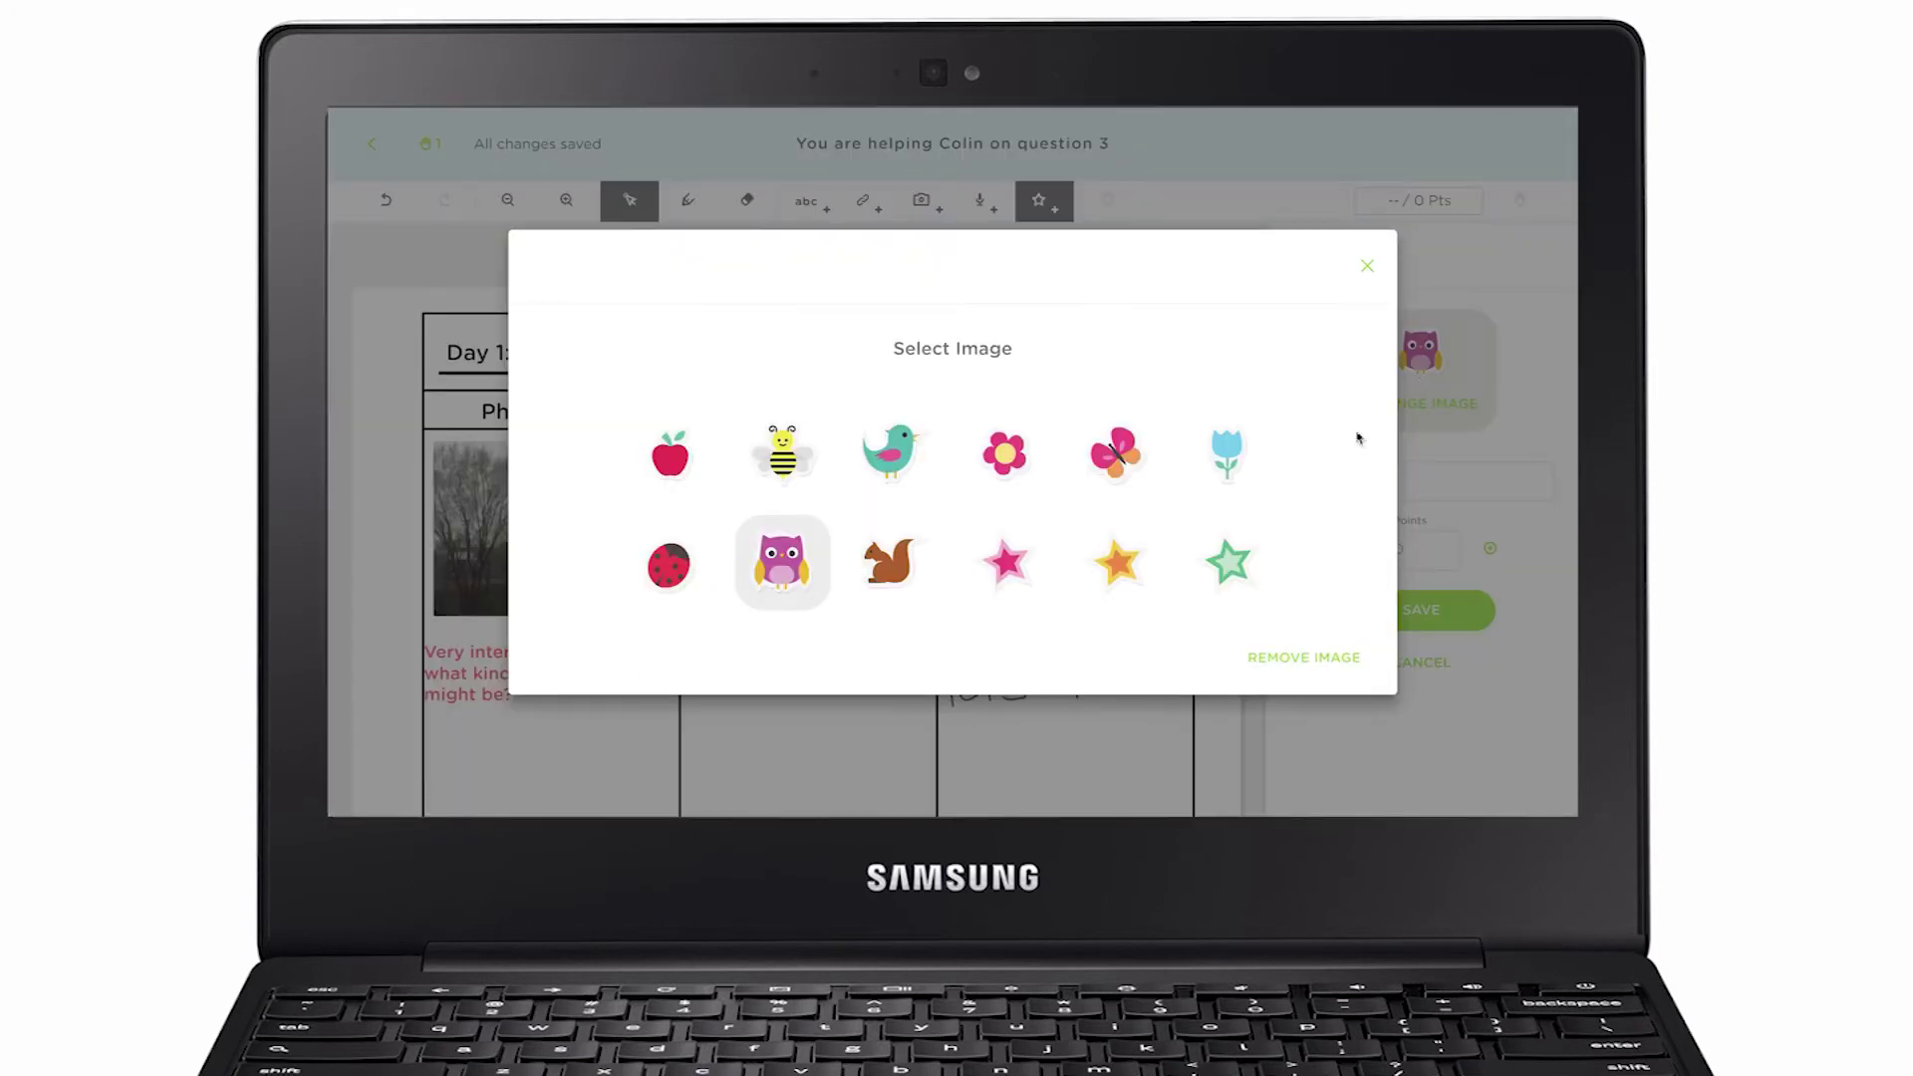
{"action": "left_click", "coordinate": [1228, 564]}
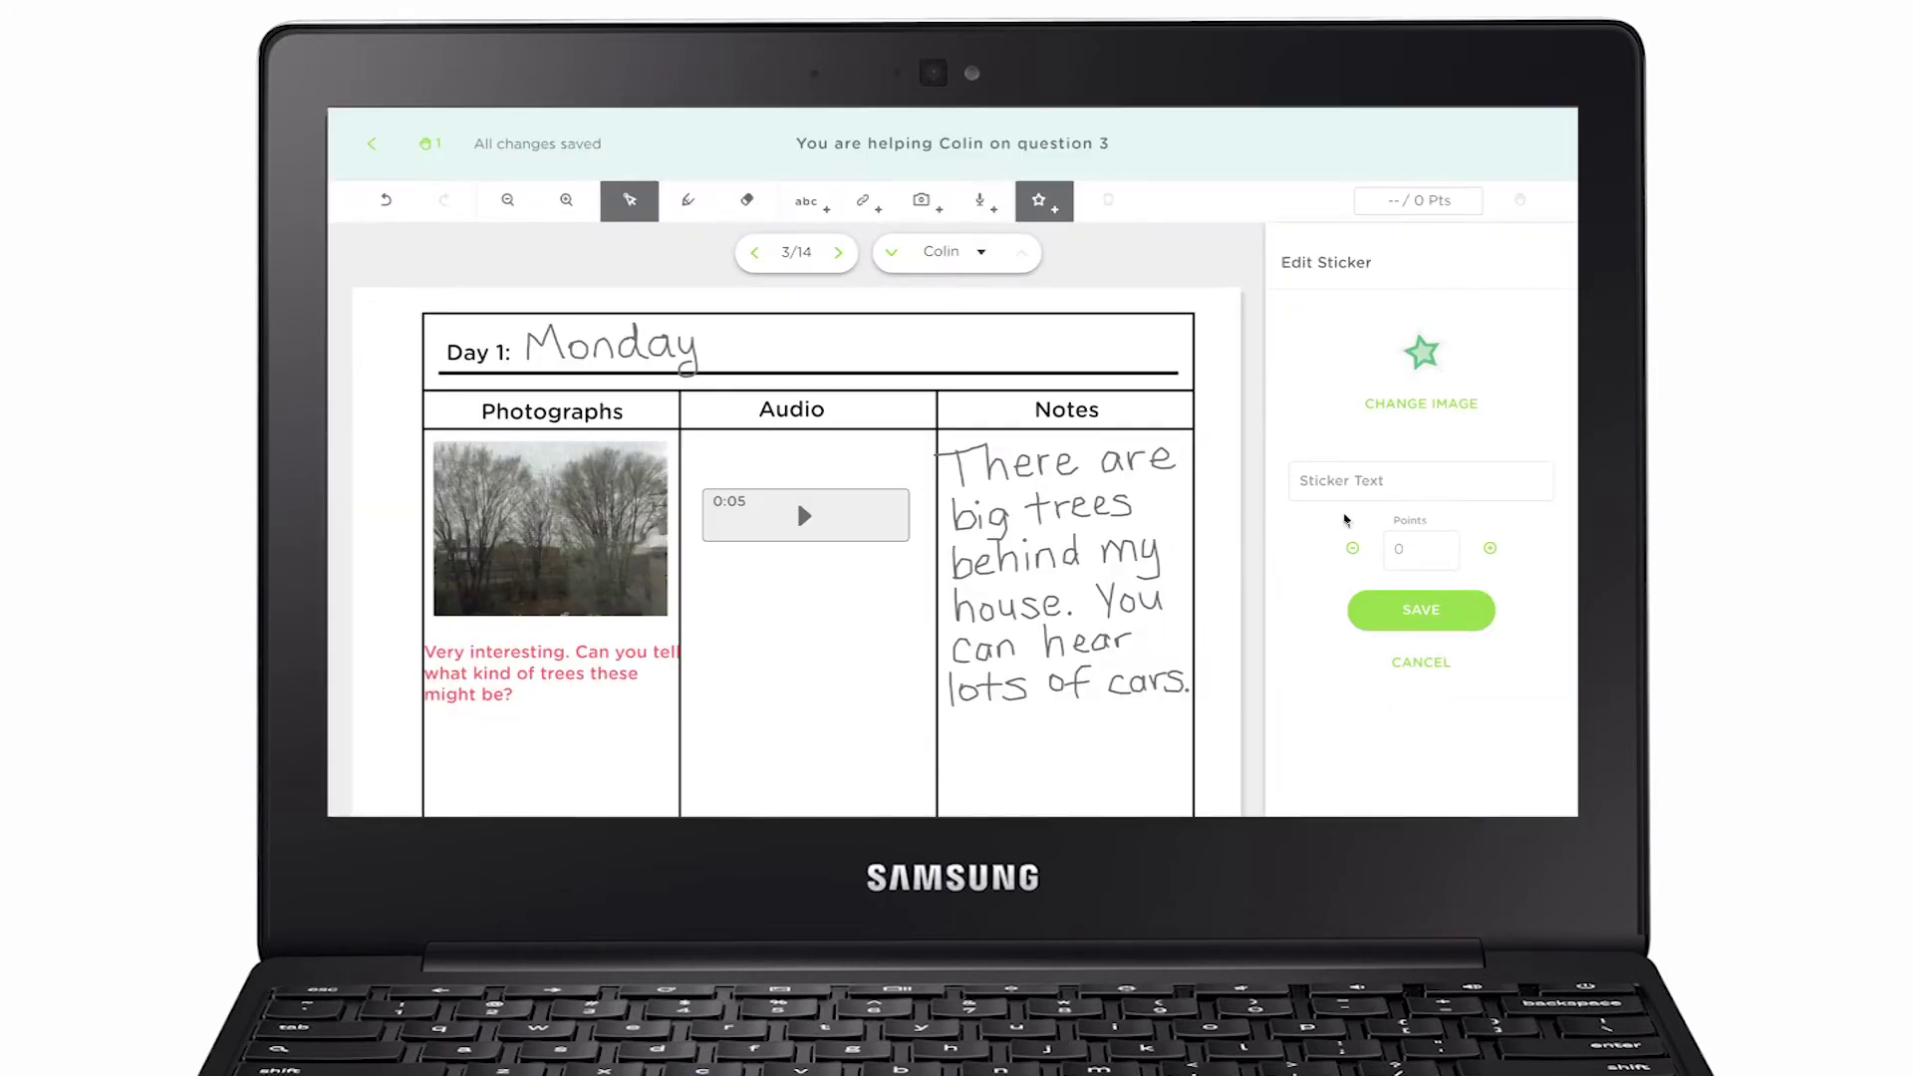
{"action": "left_click", "coordinate": [1421, 479]}
{"action": "type", "text": "What do you think you captured in your audio clip?"}
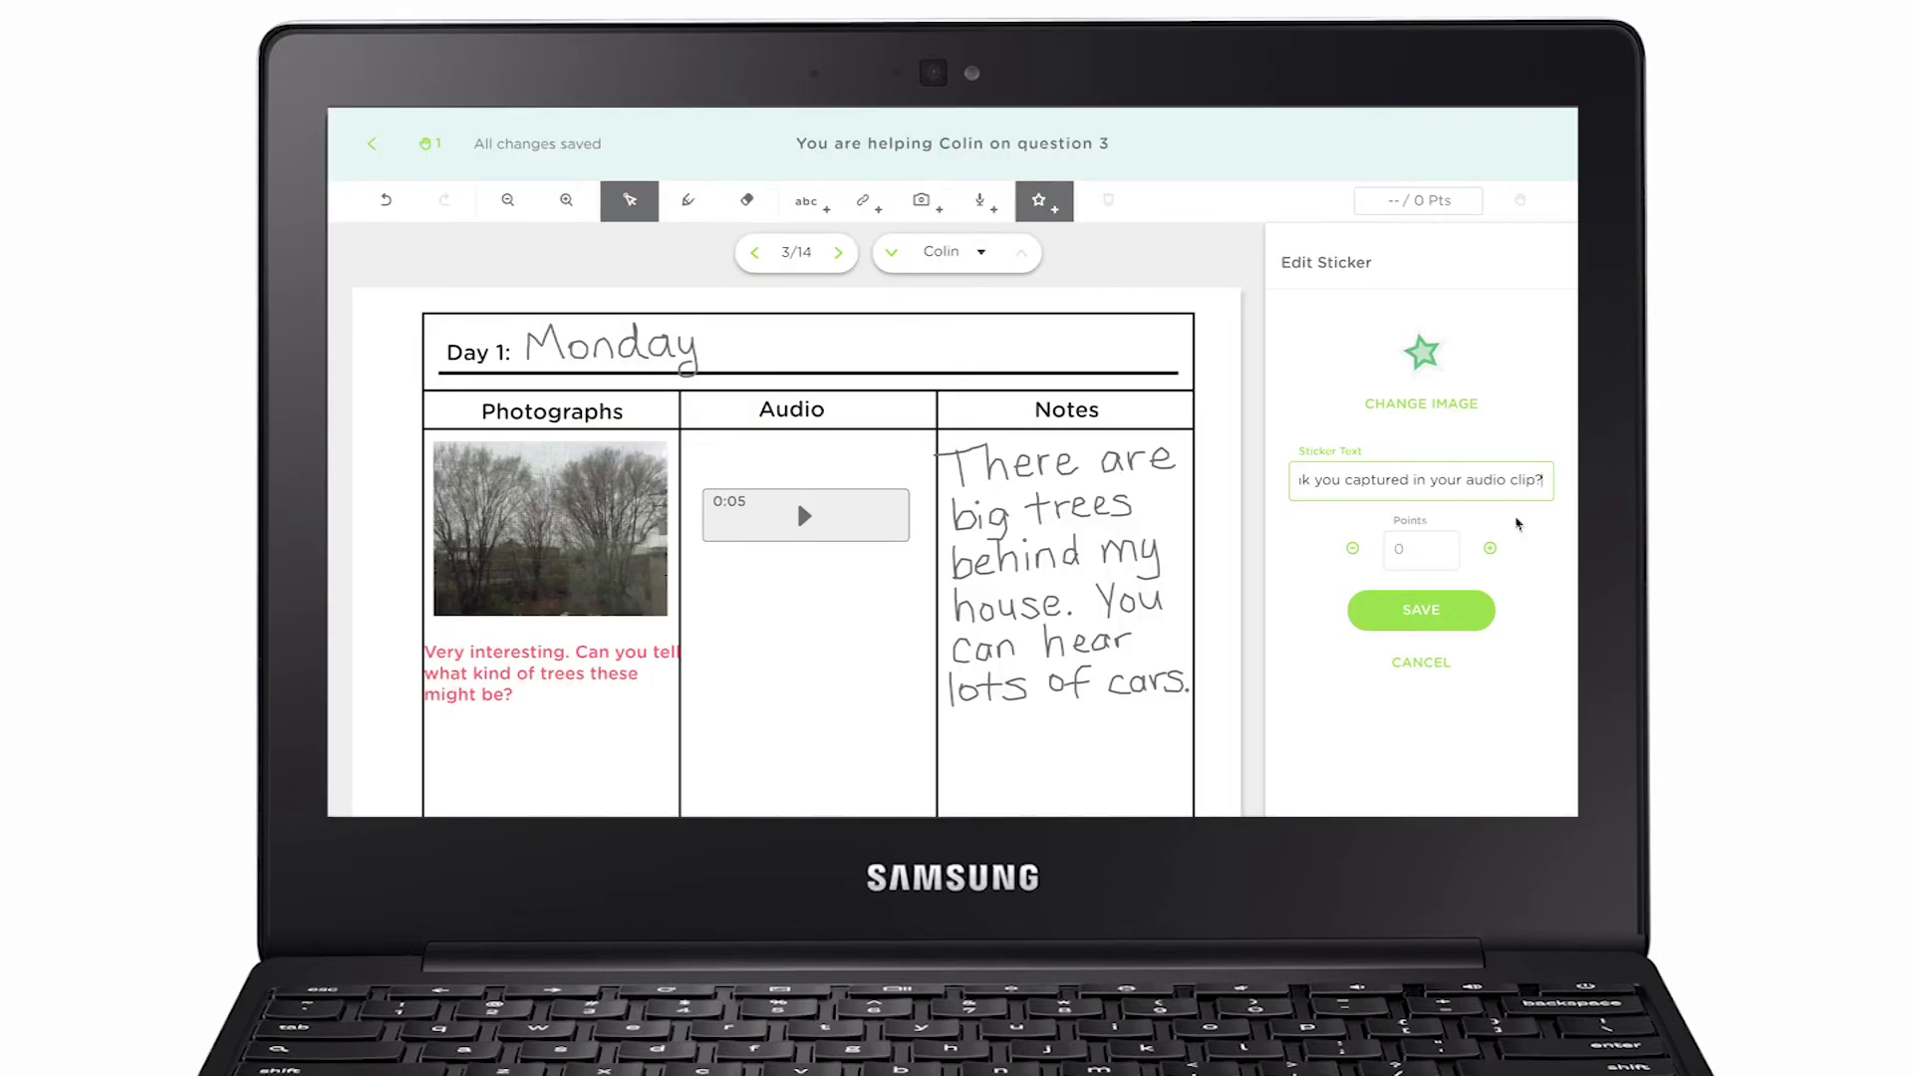
{"action": "left_click", "coordinate": [1492, 553]}
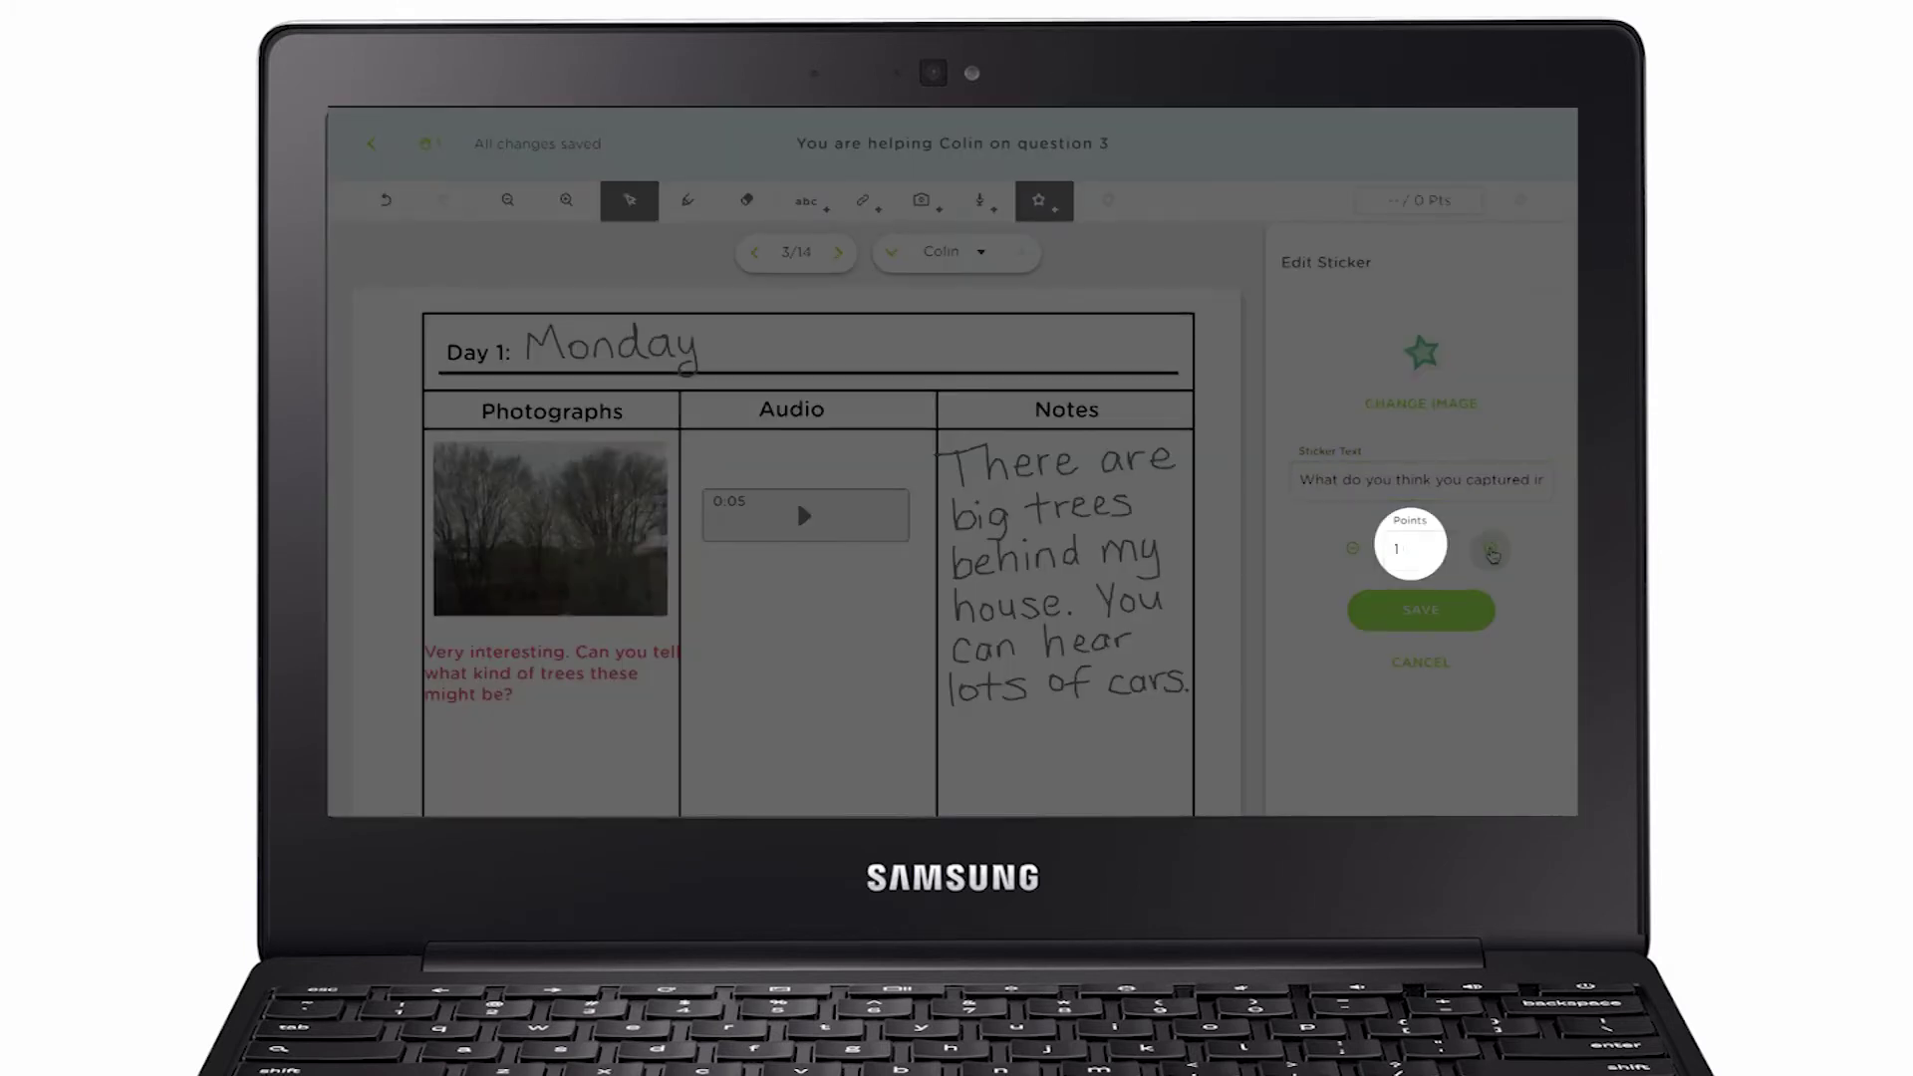
{"action": "left_click", "coordinate": [1422, 611]}
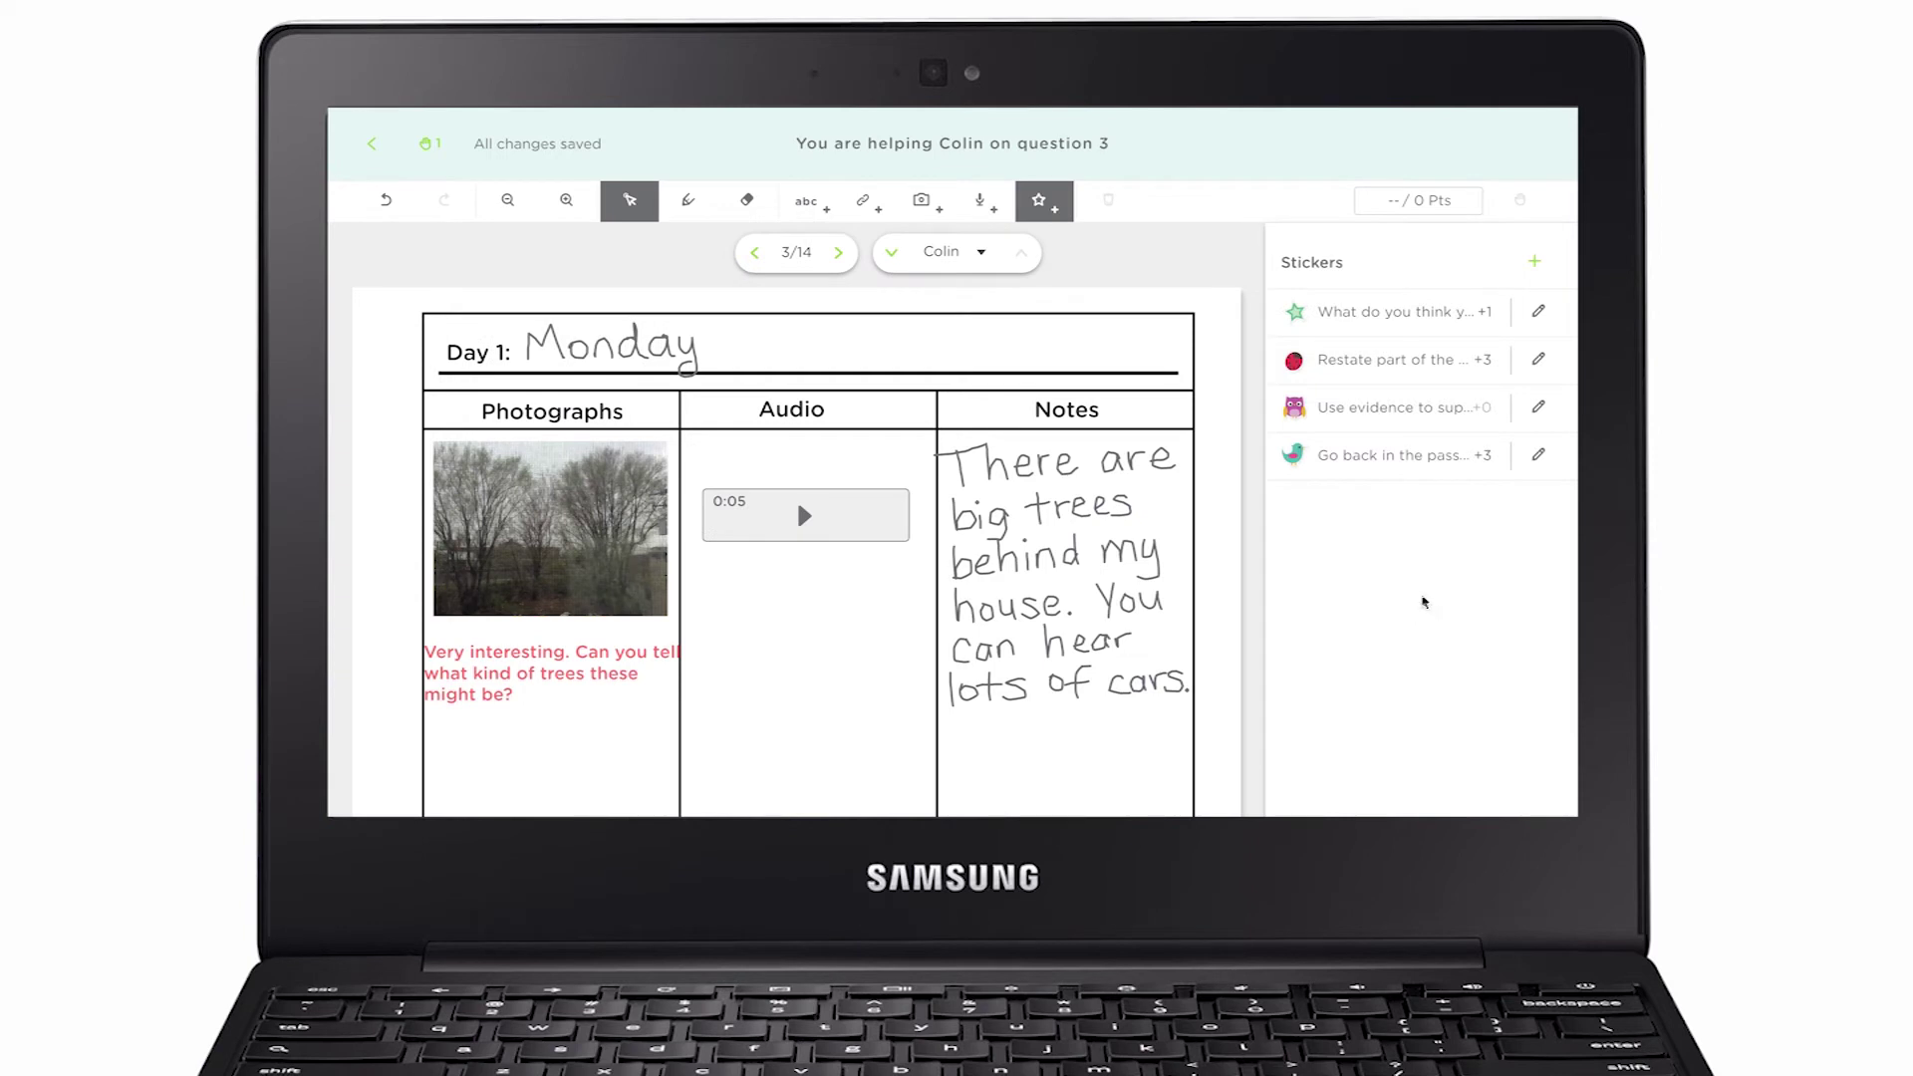
Stamp the star sticker on Colin's Audio cell and Laura's Notes cell.
{"action": "left_click", "coordinate": [1375, 311]}
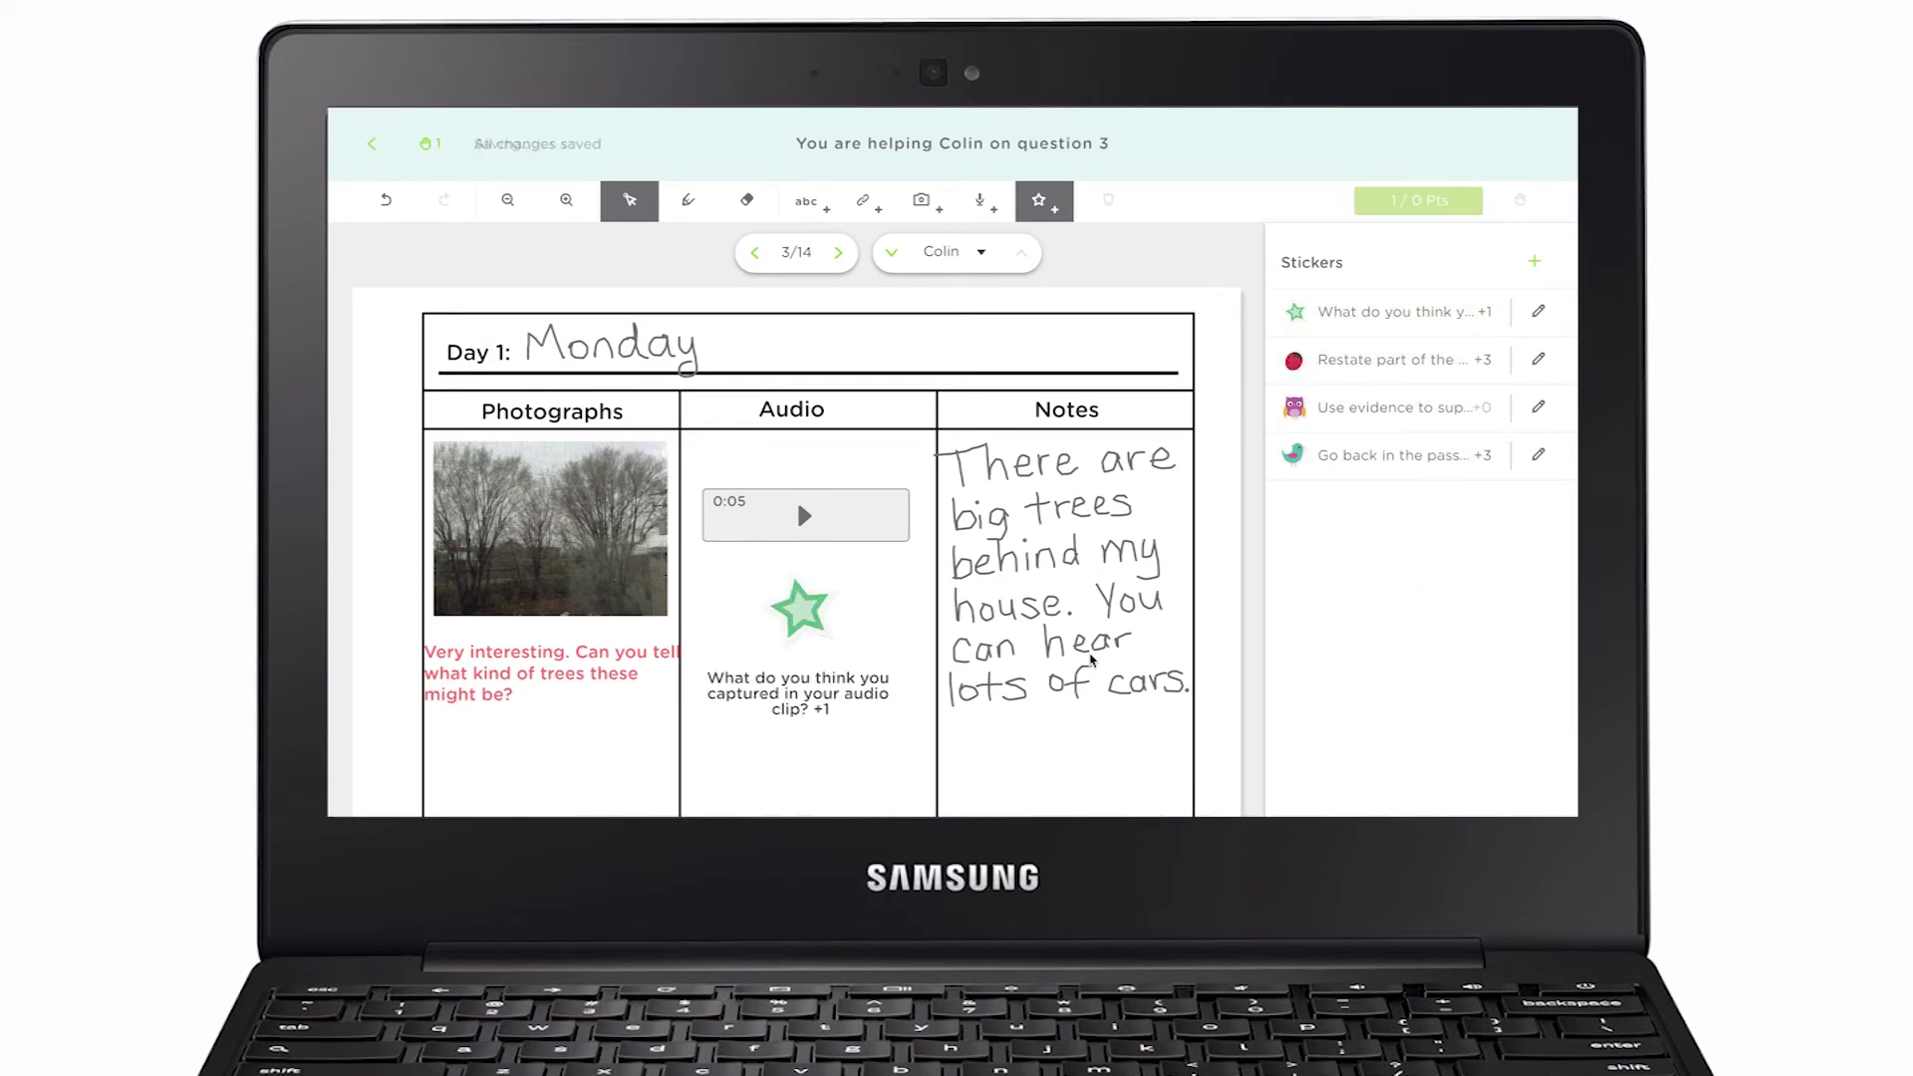
{"action": "scroll", "coordinate": [1105, 658], "scroll_direction": "down", "scroll_amount": 1}
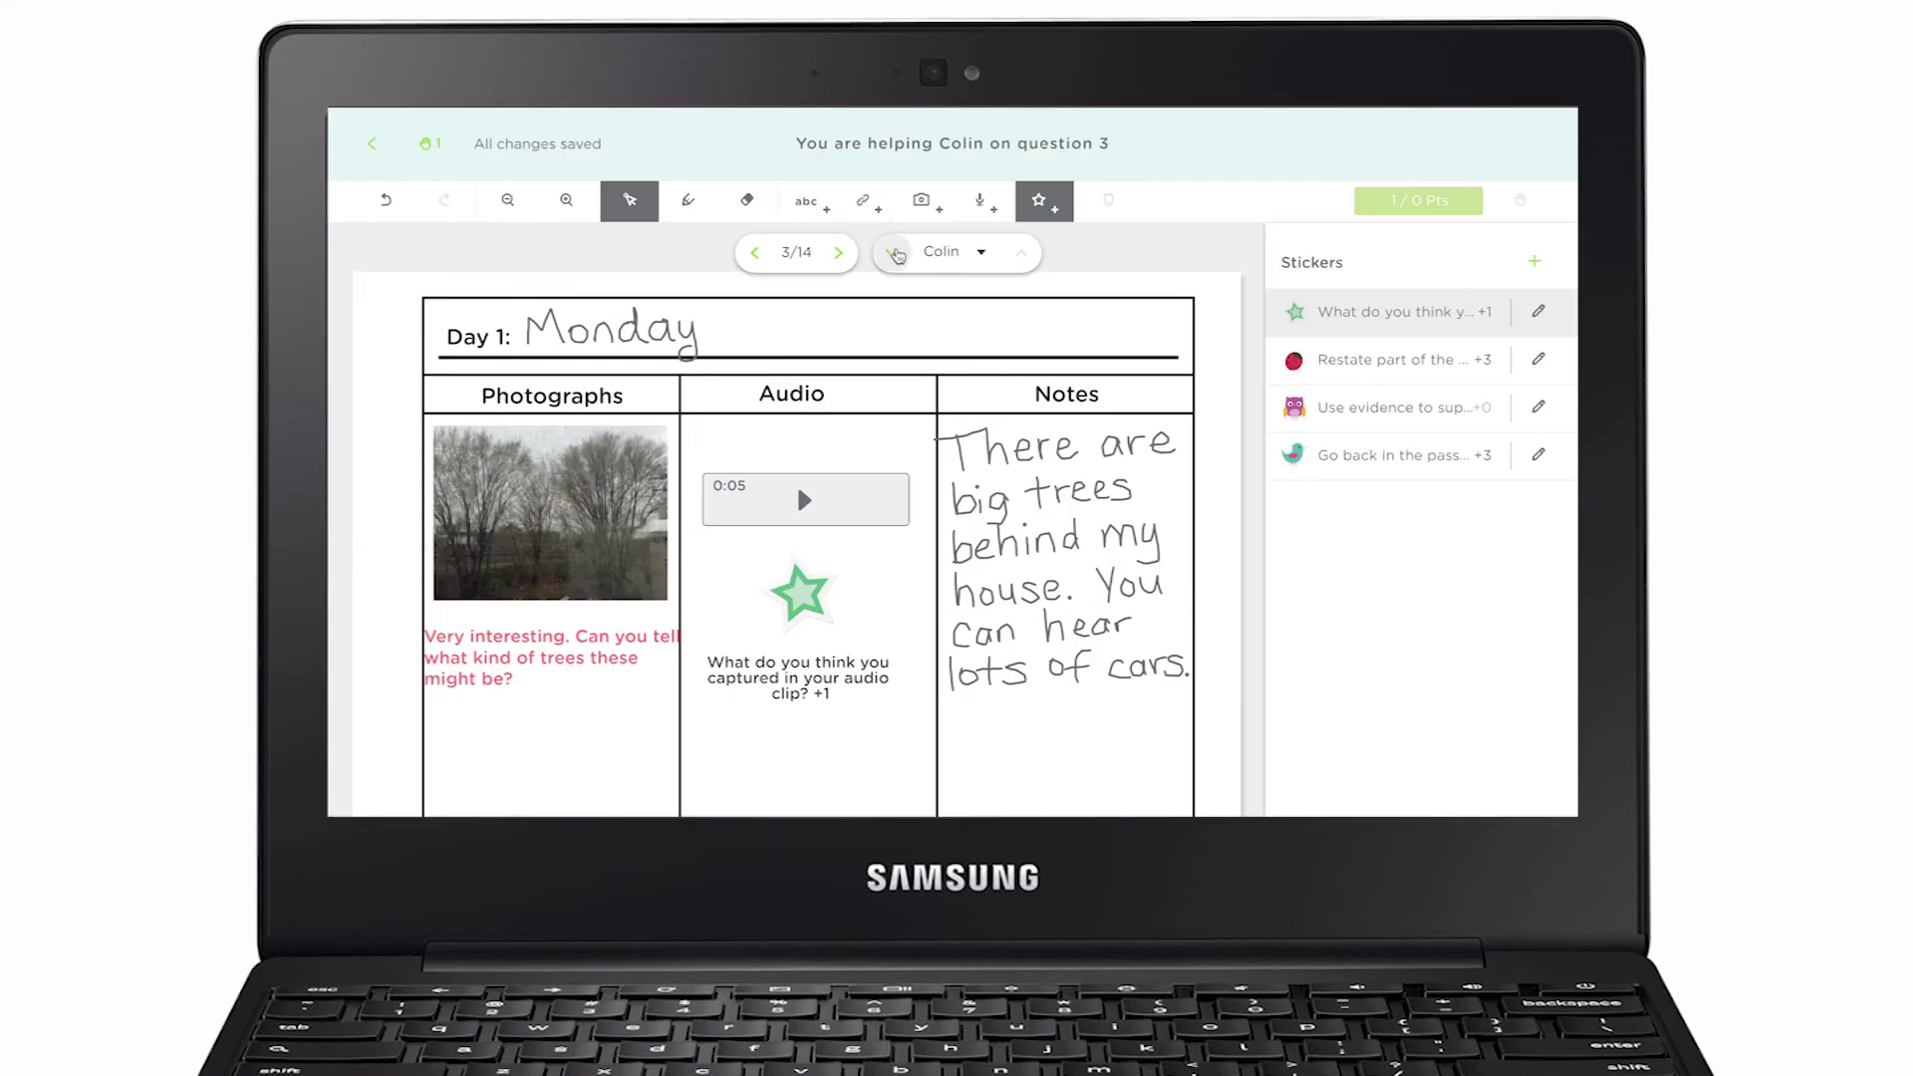
{"action": "left_click", "coordinate": [891, 251]}
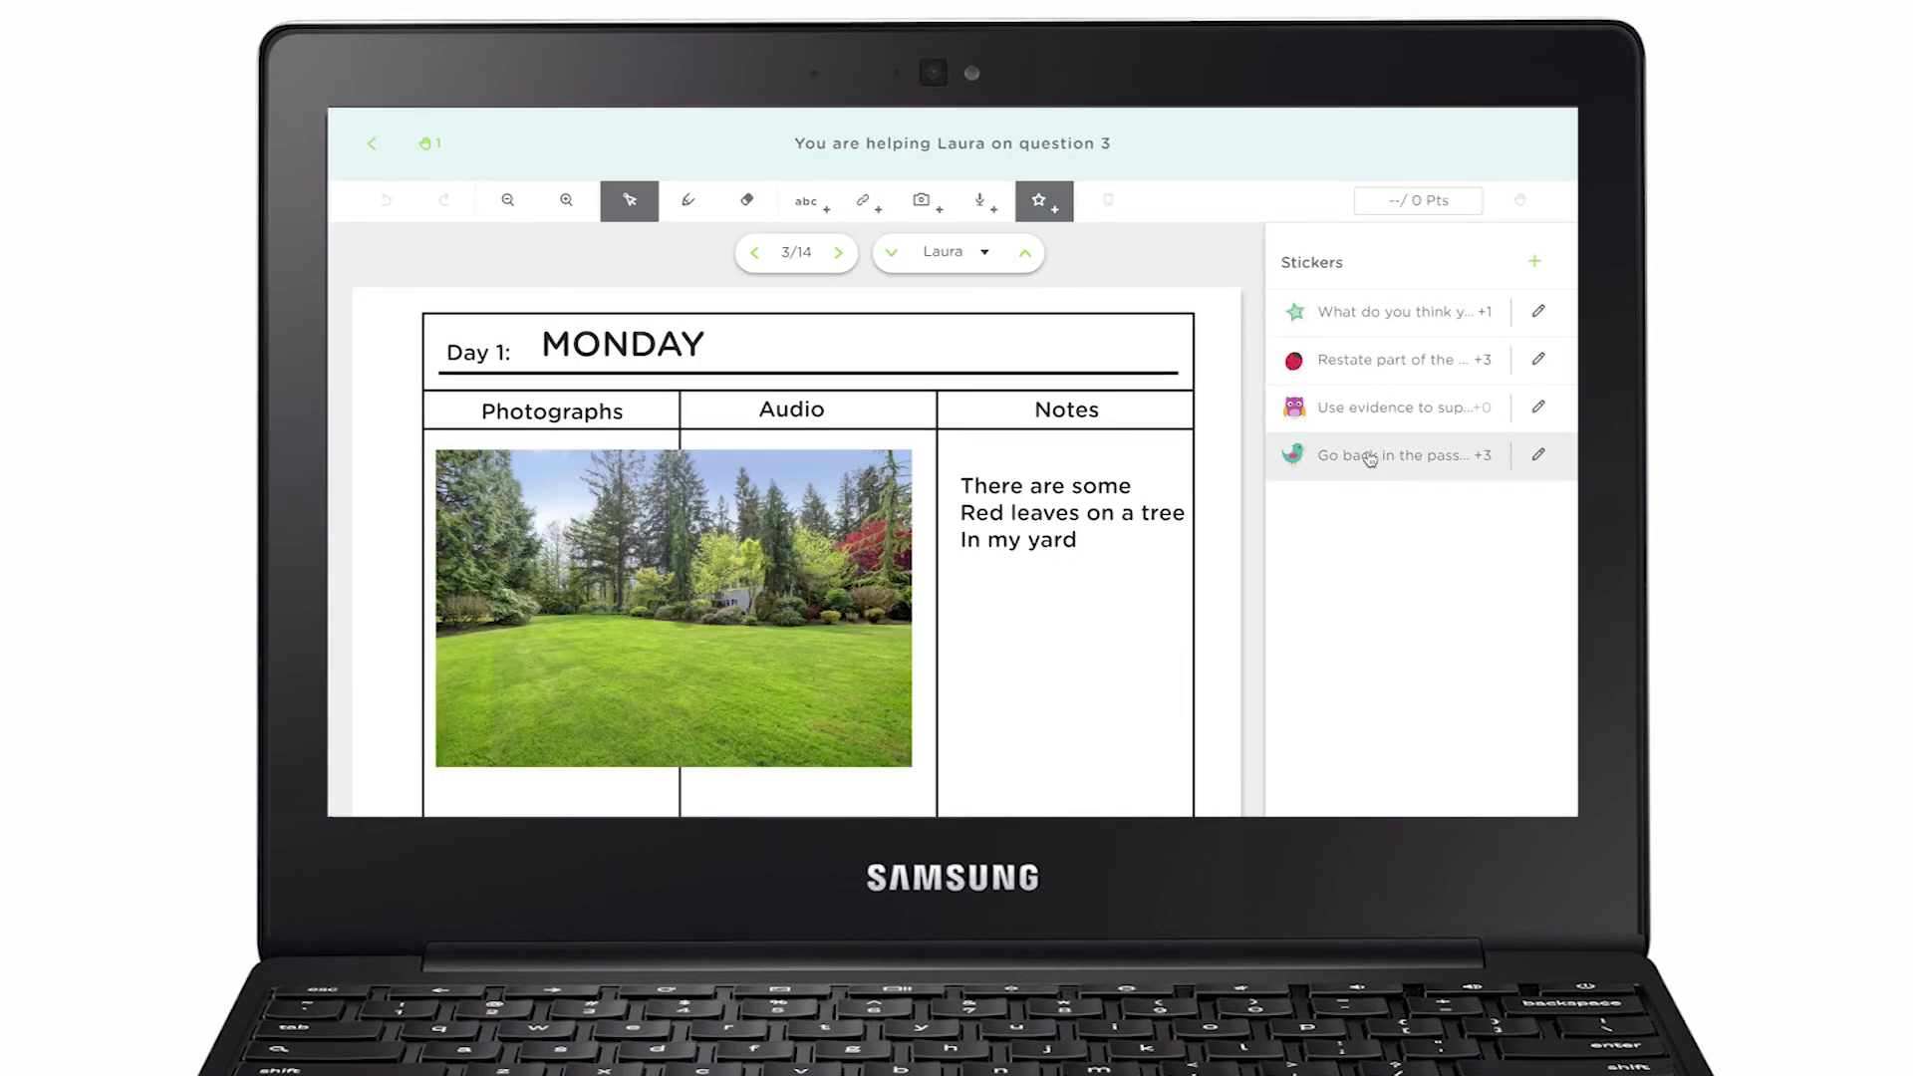
{"action": "left_click", "coordinate": [1390, 311]}
{"action": "left_click", "coordinate": [867, 364]}
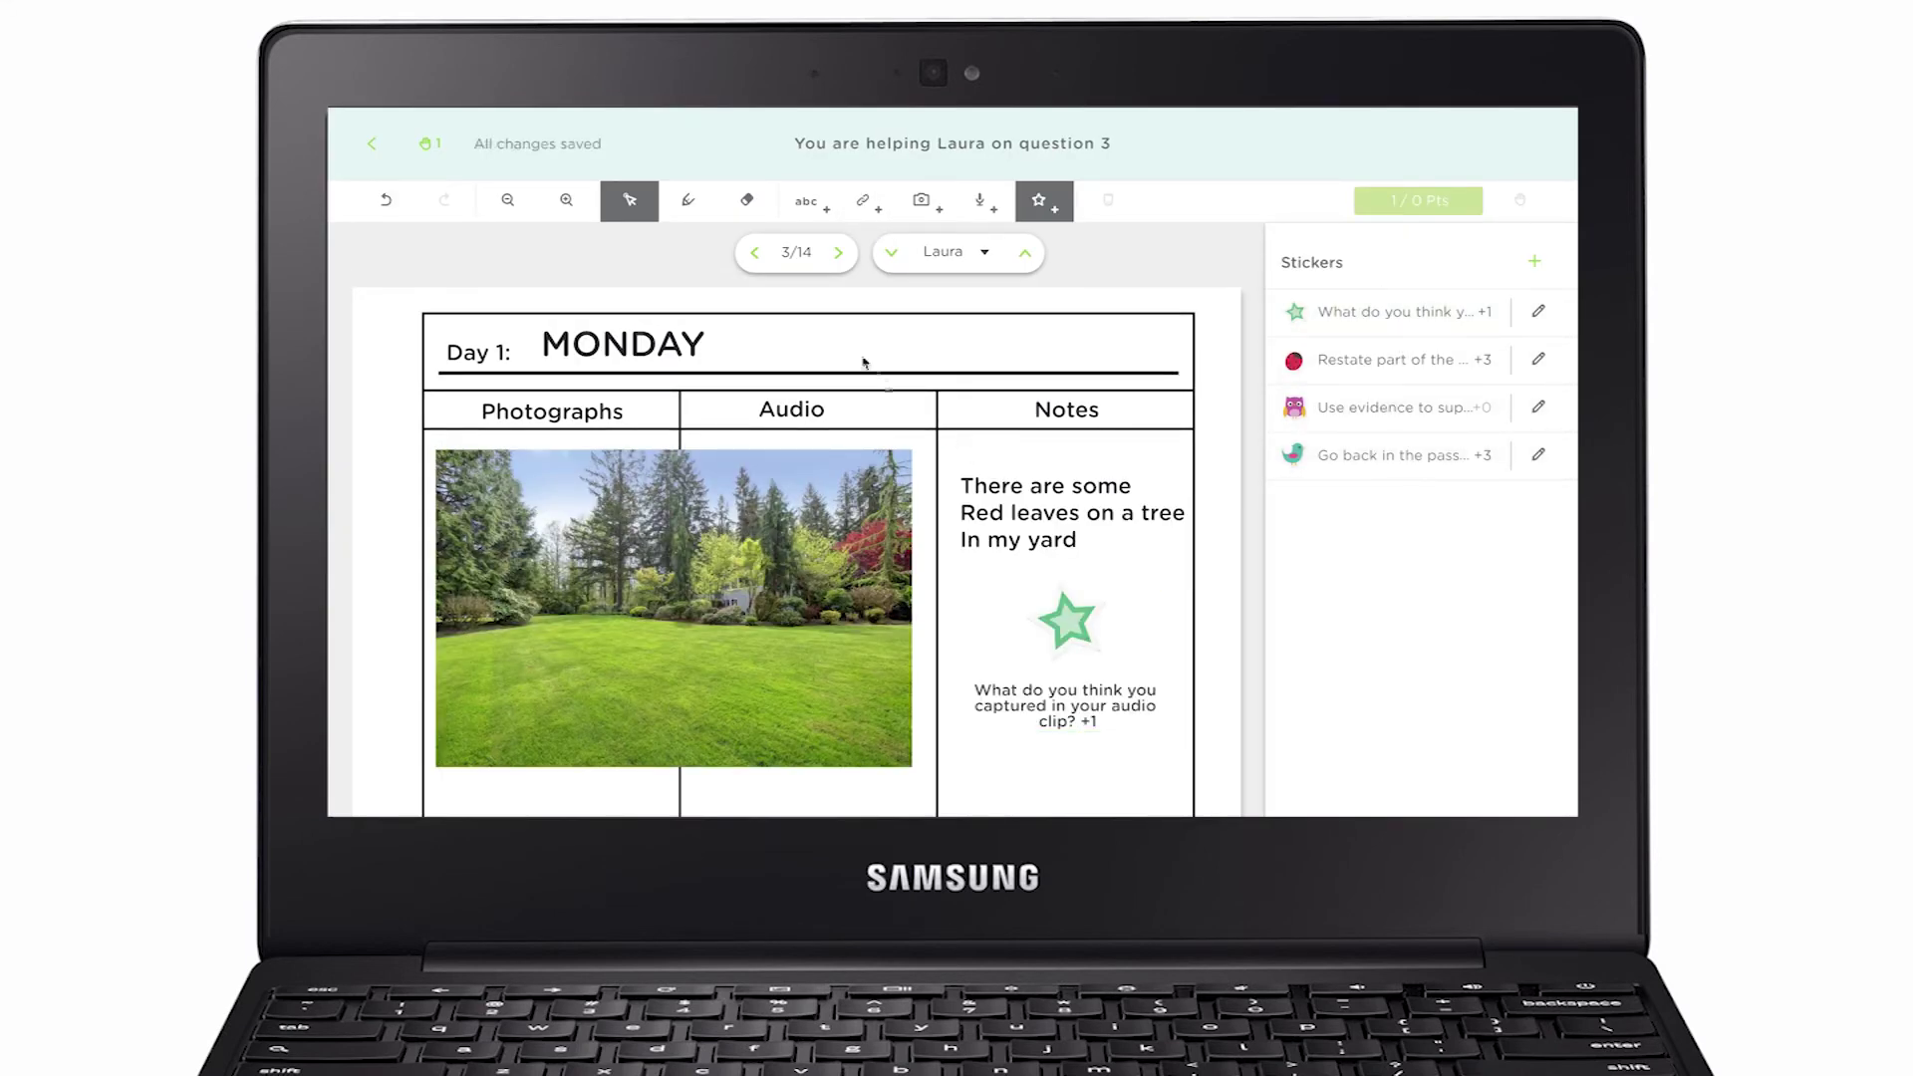
Open Tim's help request on question 3, then show the class roster list.
{"action": "left_click", "coordinate": [410, 146]}
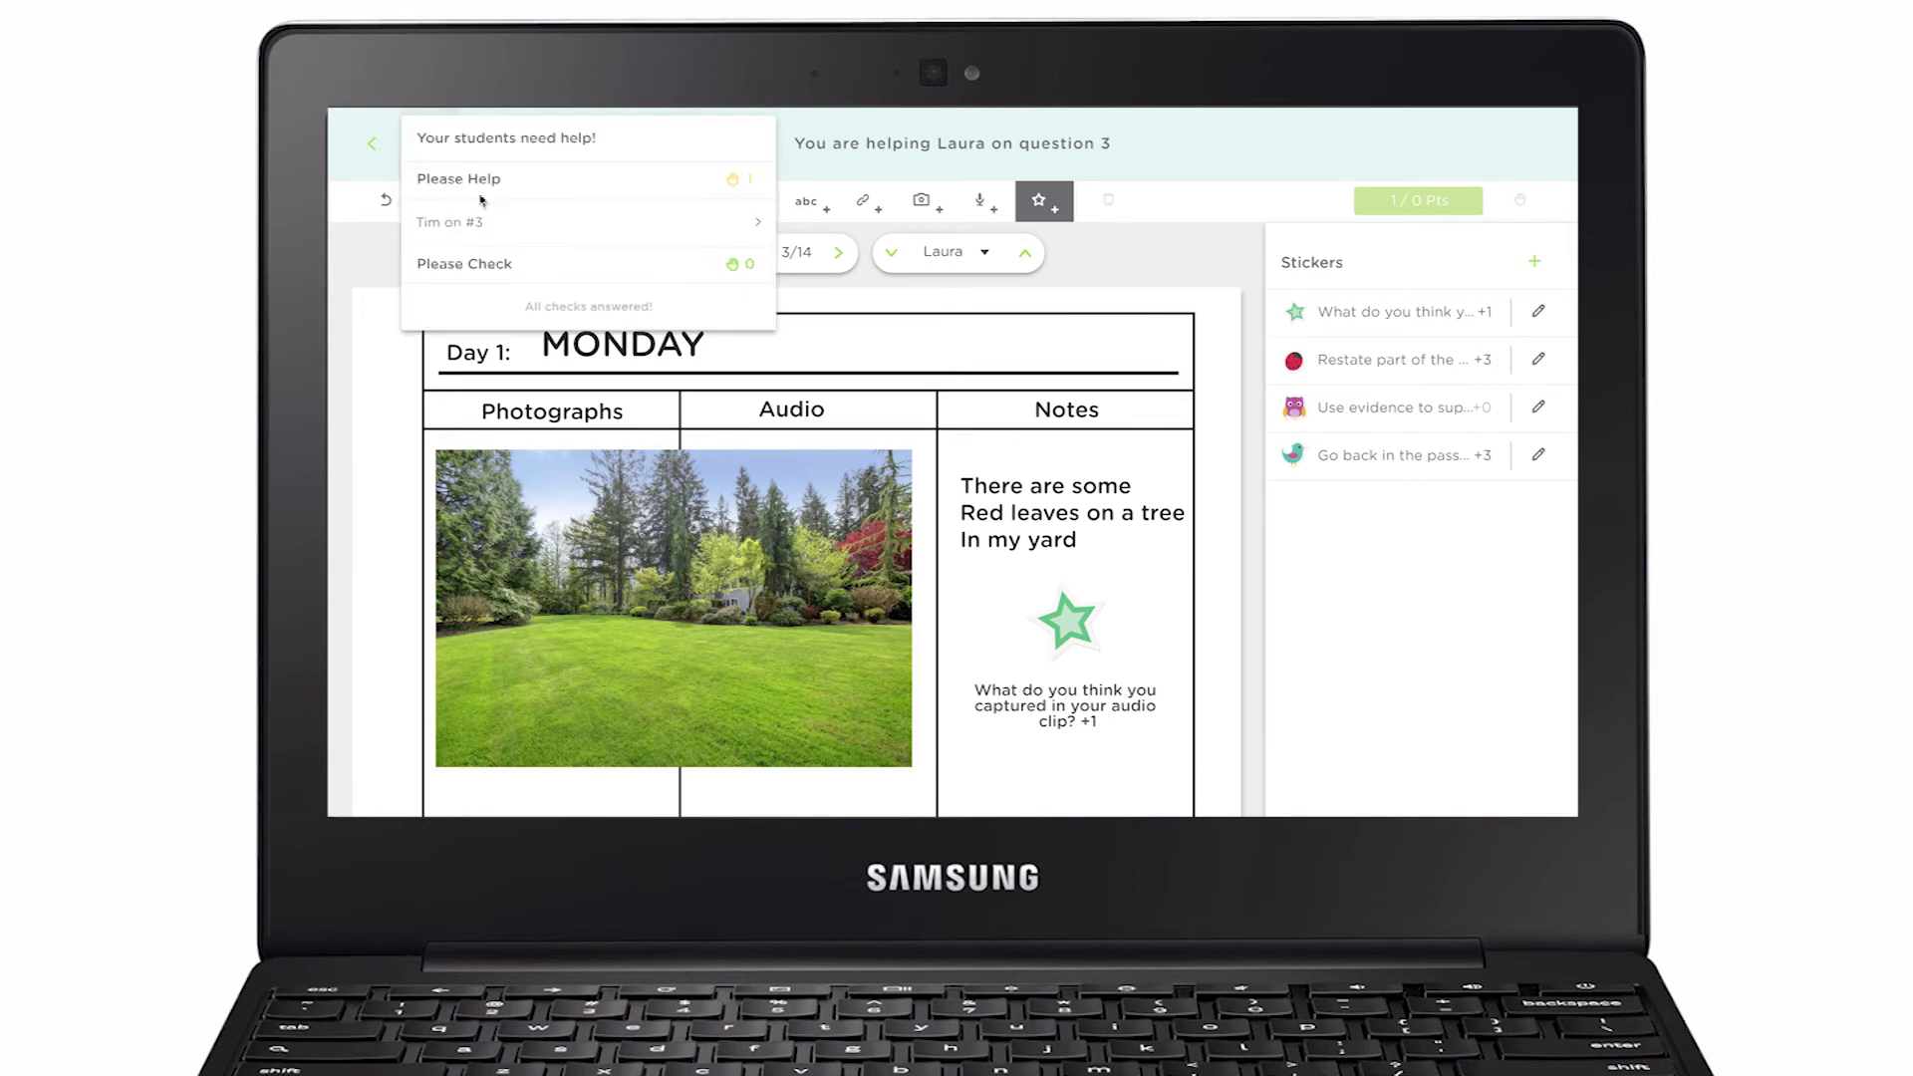
{"action": "left_click", "coordinate": [531, 209]}
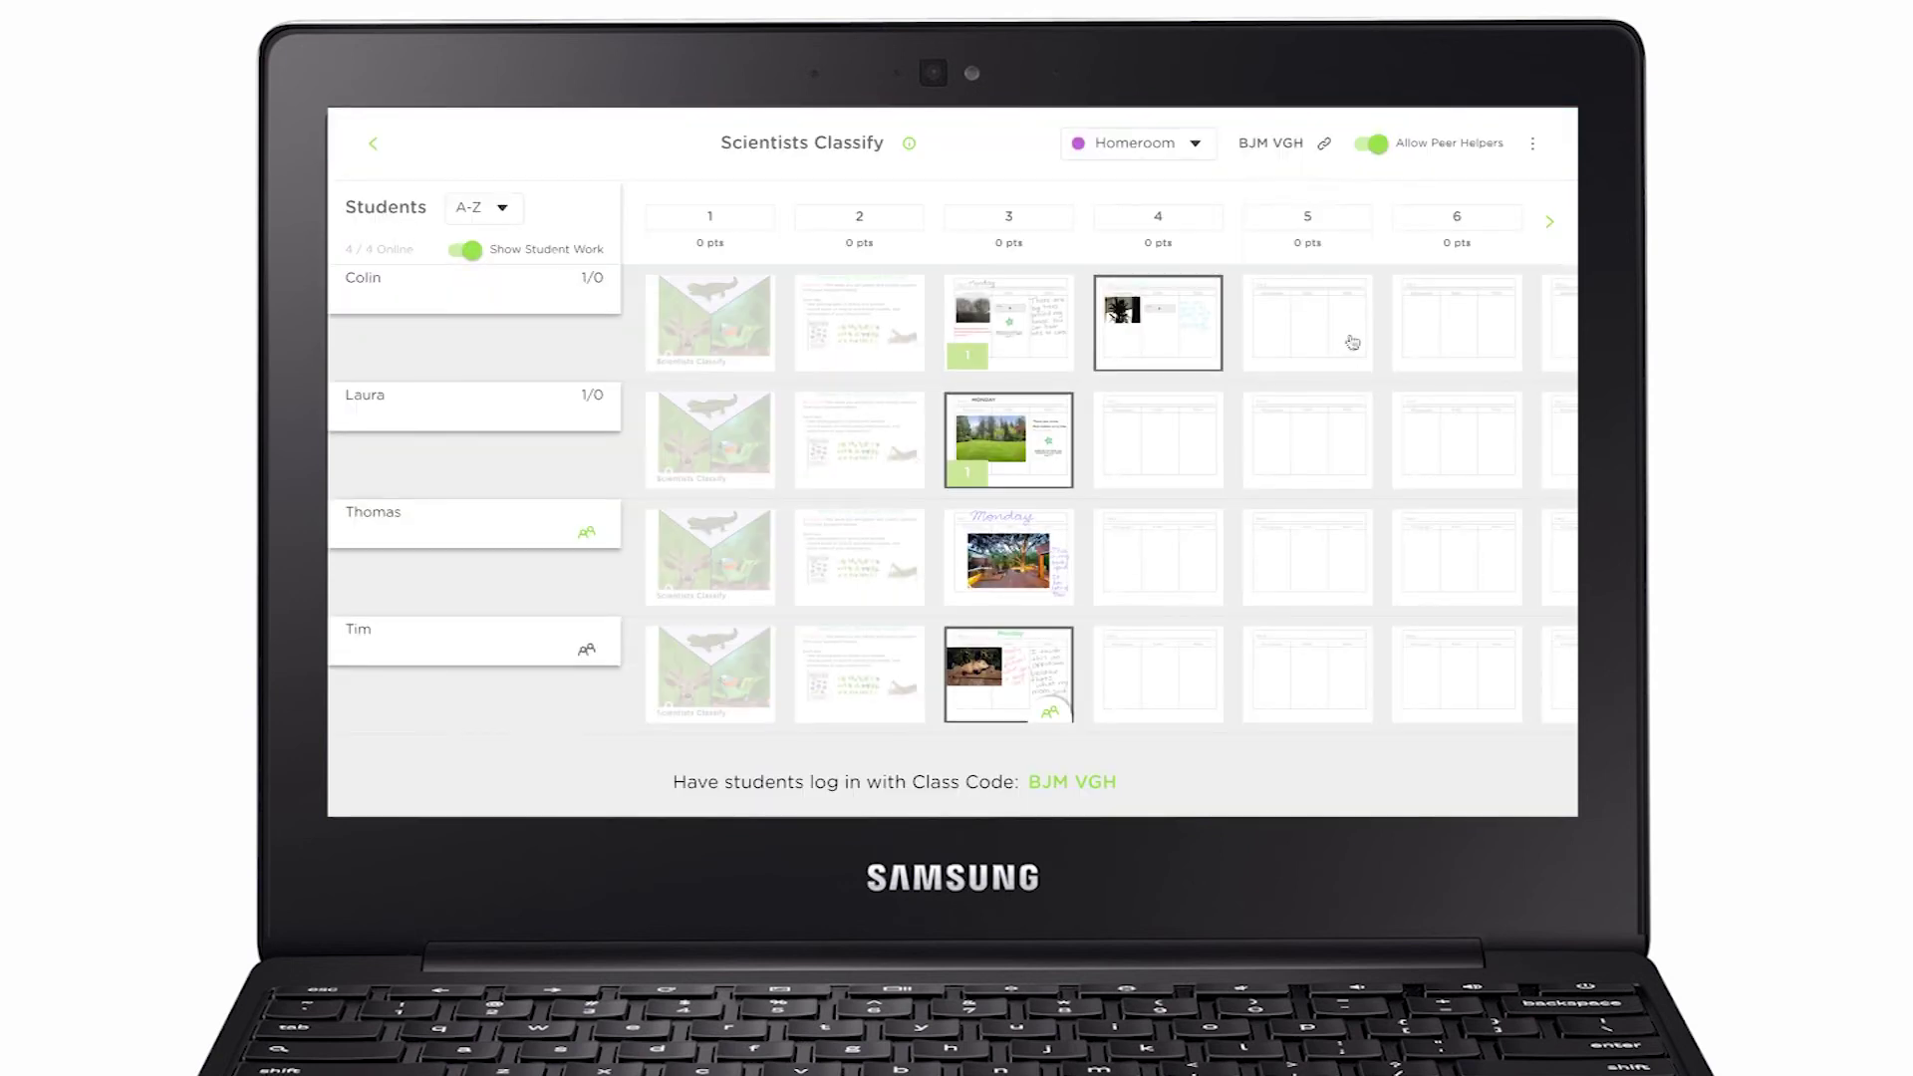
{"action": "left_click", "coordinate": [1195, 145]}
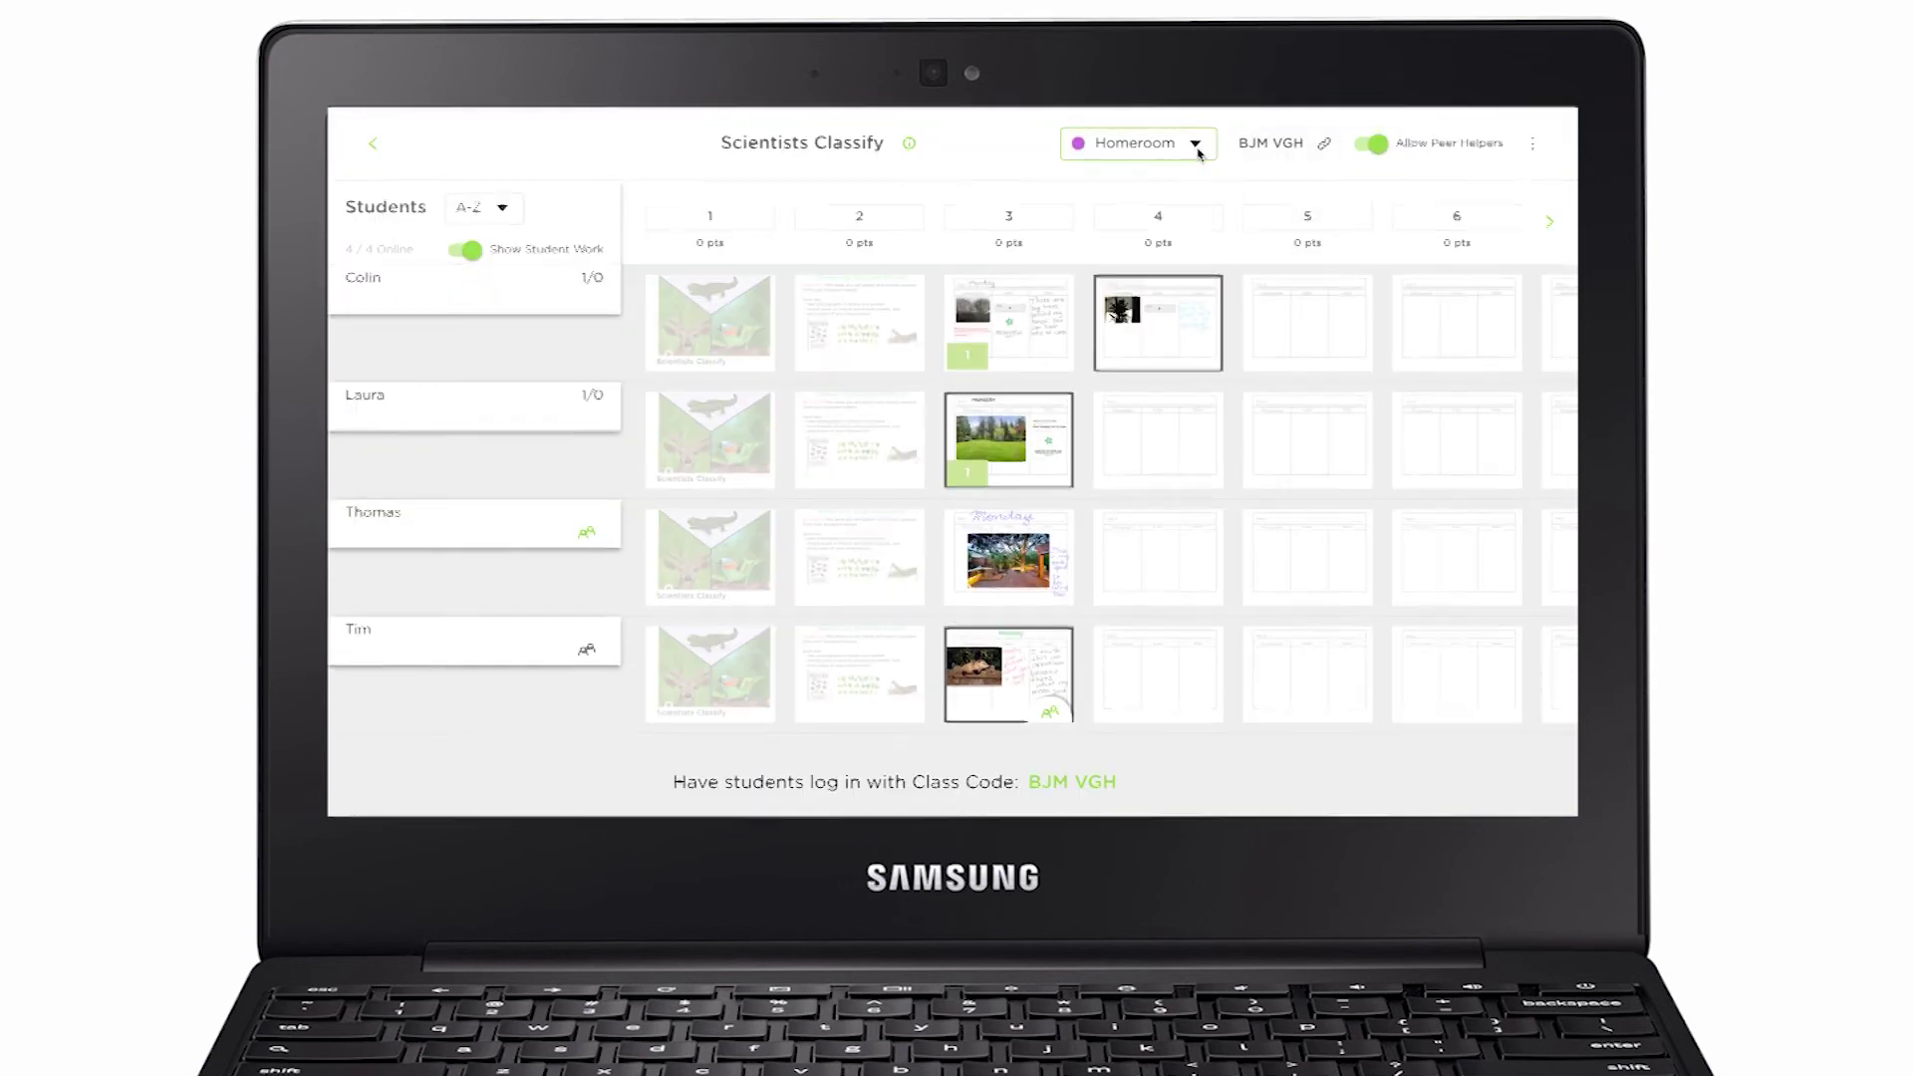